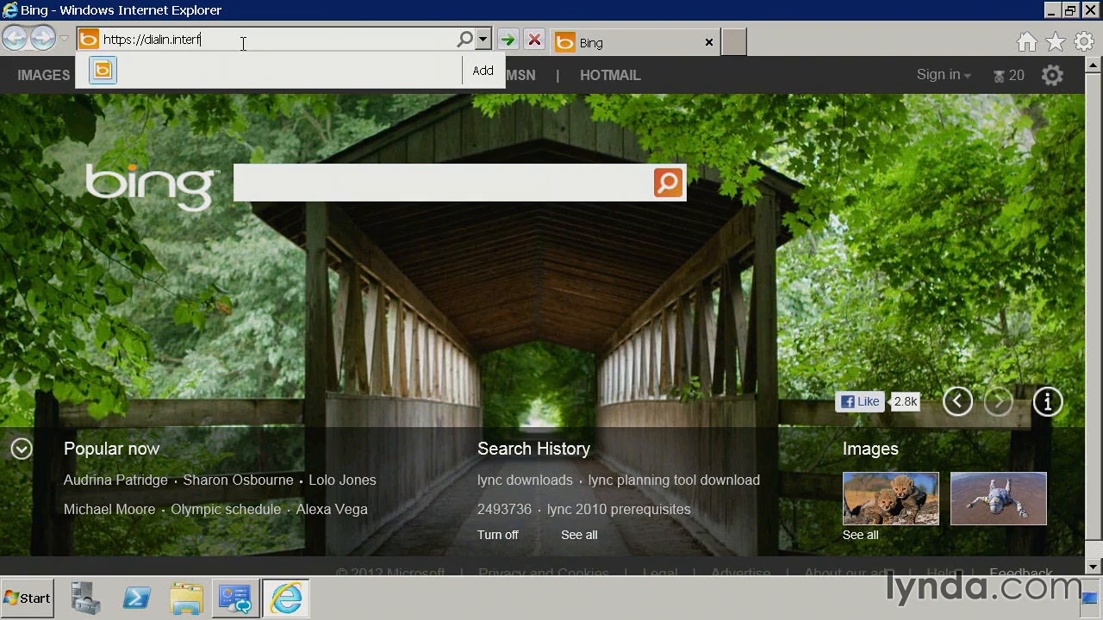
pyautogui.press('Return')
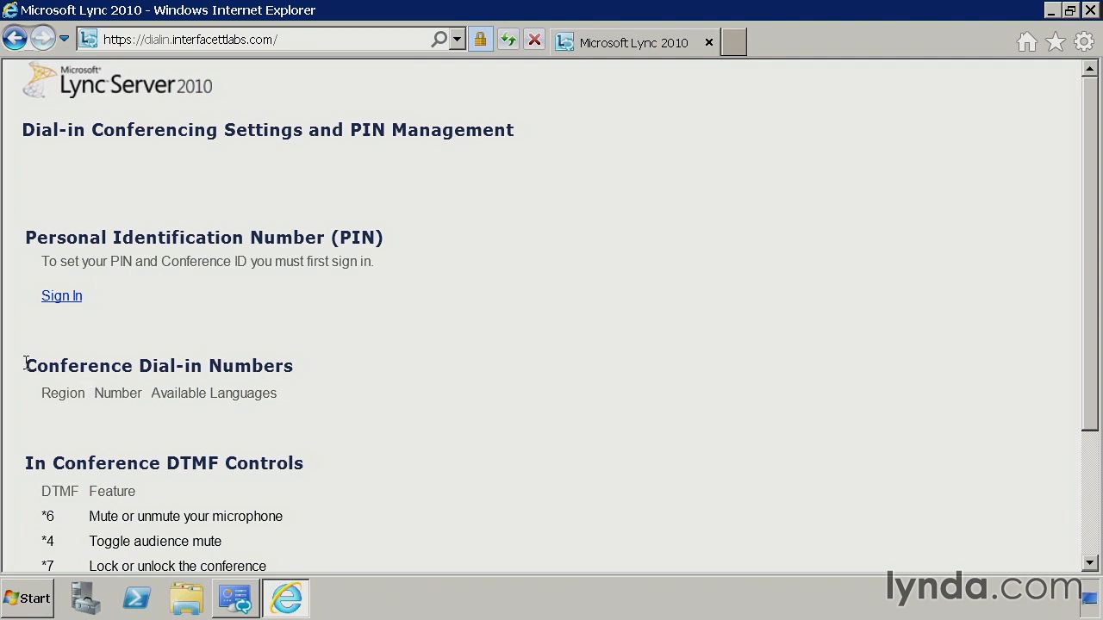
# Review the empty Conference Dial-in Numbers section and DTMF controls, then minimize Internet Explorer
pyautogui.moveTo(25, 361); pyautogui.dragTo(290, 399)
pyautogui.click(259, 394)
pyautogui.scroll(-3, 119, 399)
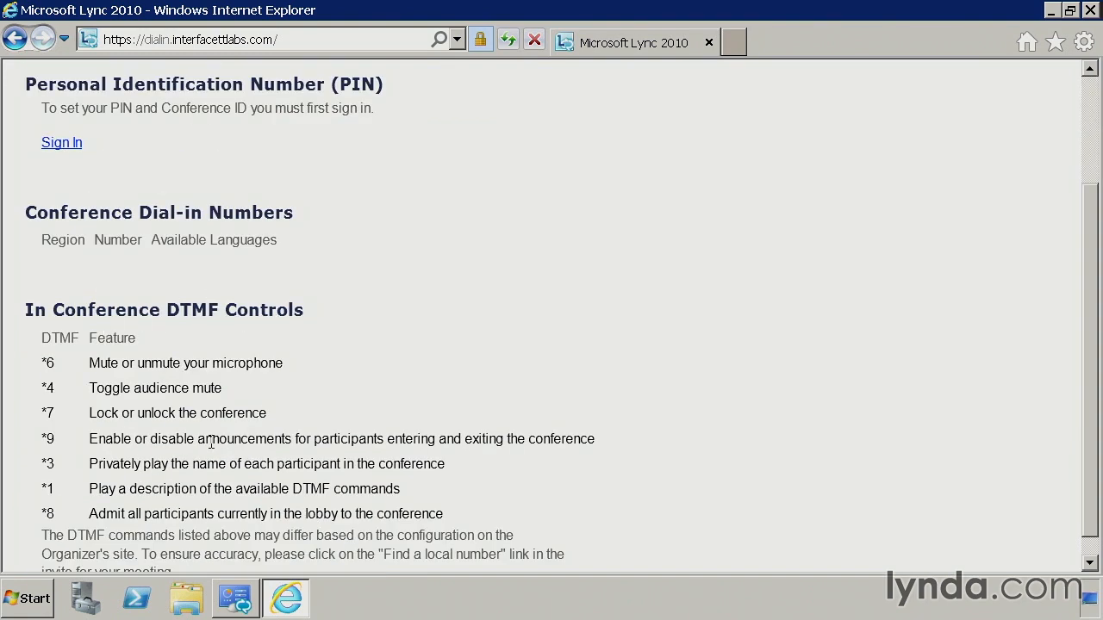
pyautogui.scroll(-1, 210, 441)
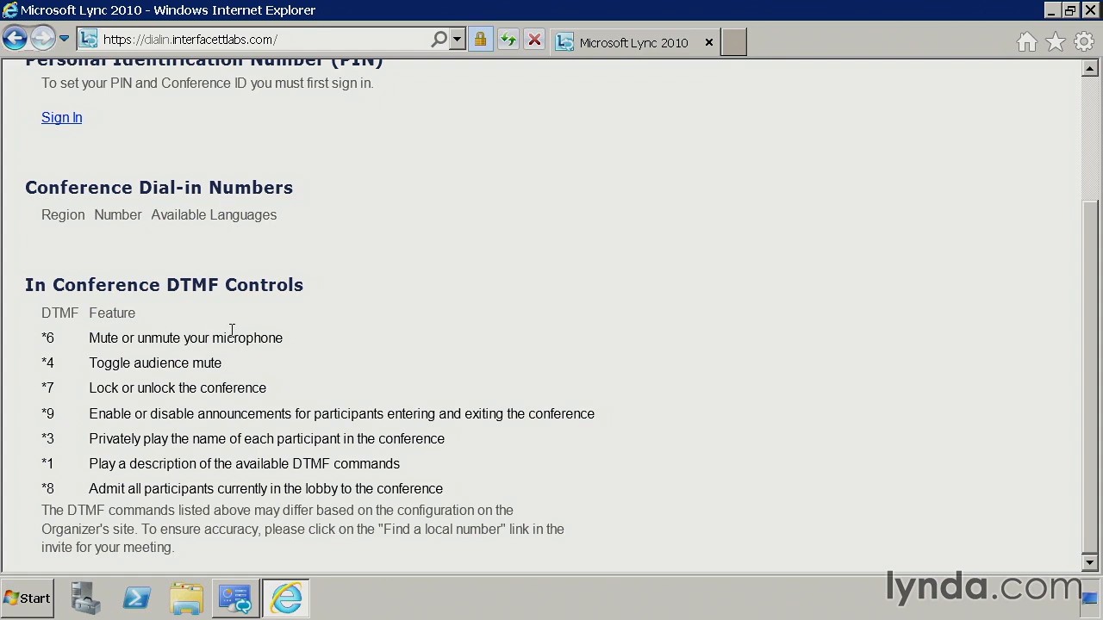
pyautogui.scroll(3, 294, 477)
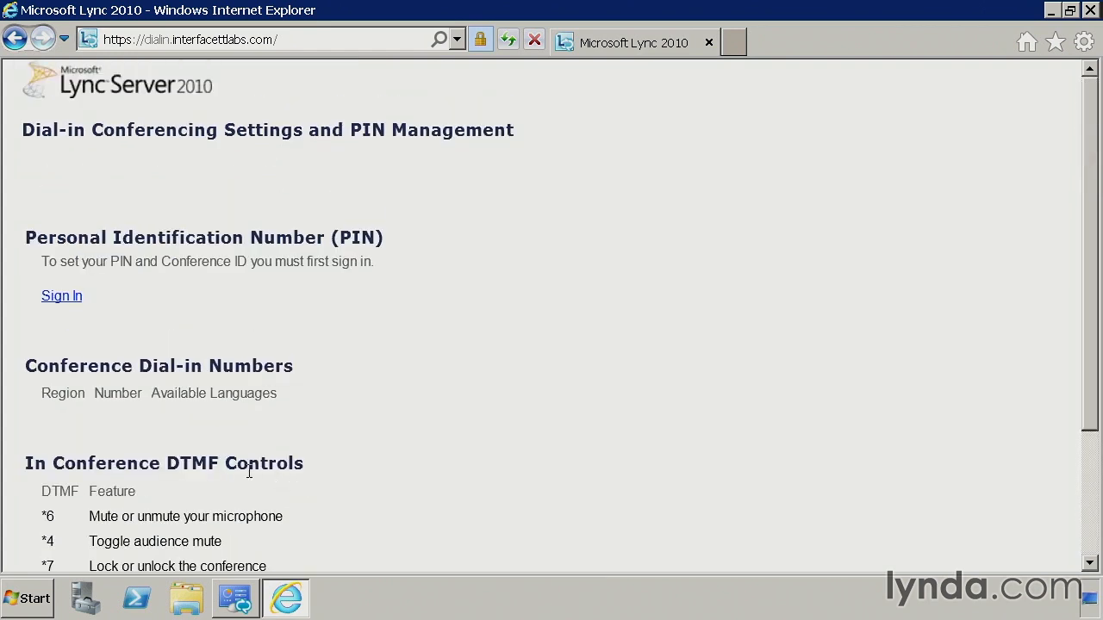
pyautogui.moveTo(26, 367); pyautogui.dragTo(289, 367)
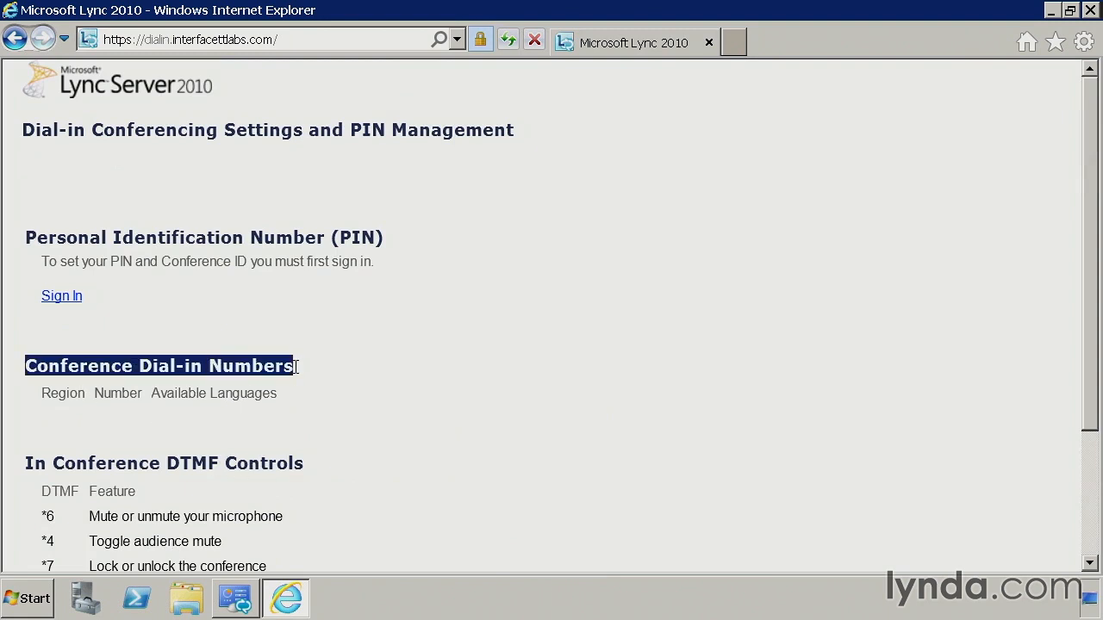
pyautogui.click(289, 370)
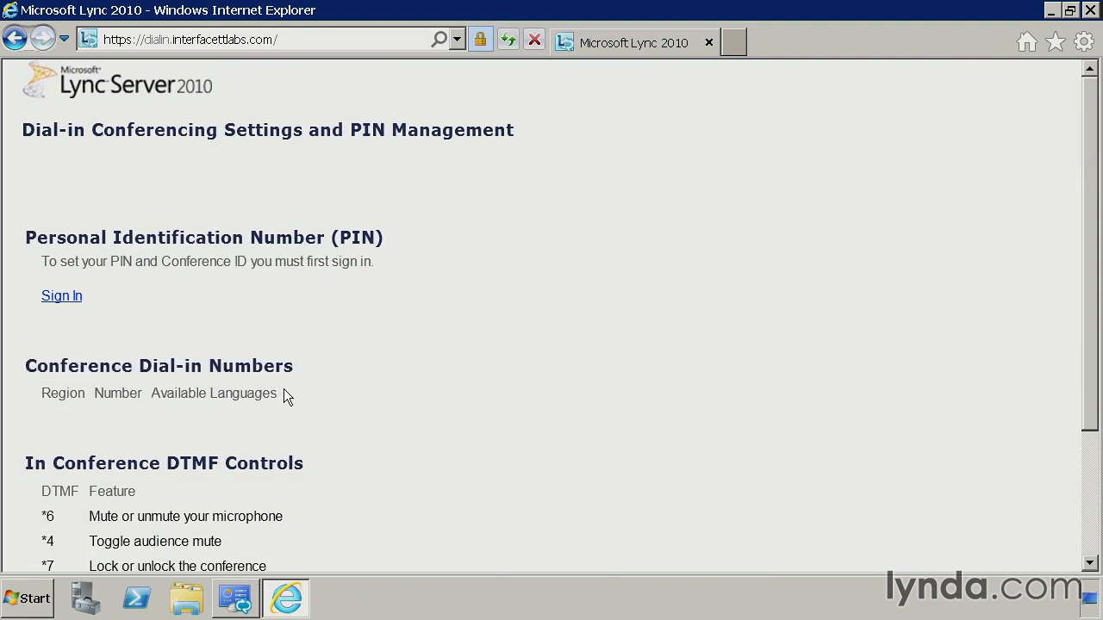
pyautogui.click(1051, 10)
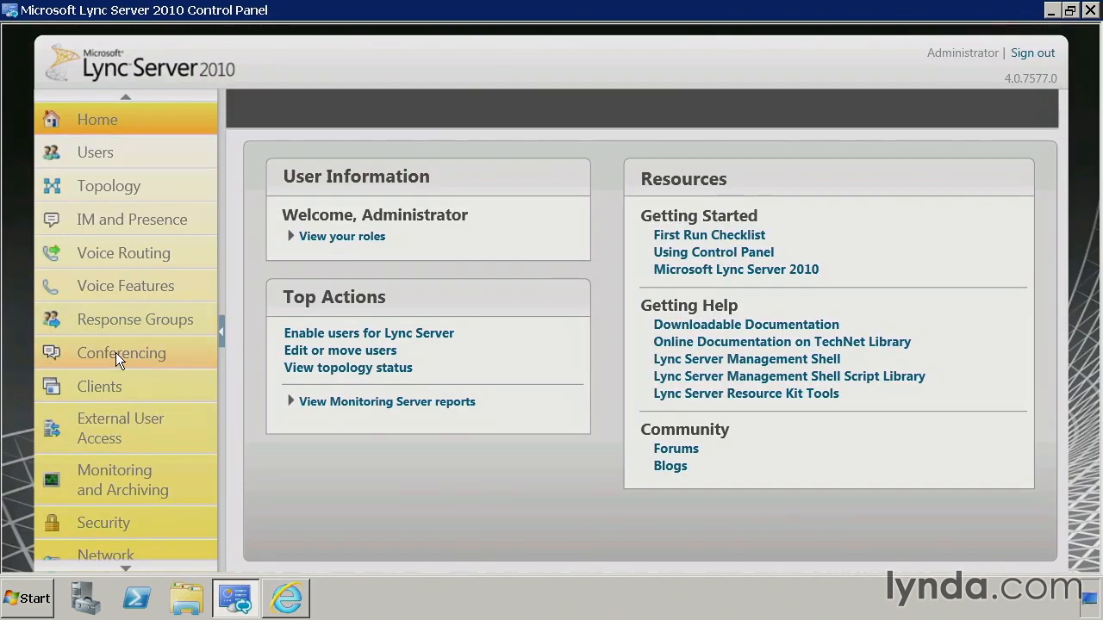
# Confirm the Conferencing dial-in access number list is empty, then go to Voice Routing
pyautogui.click(200, 343)
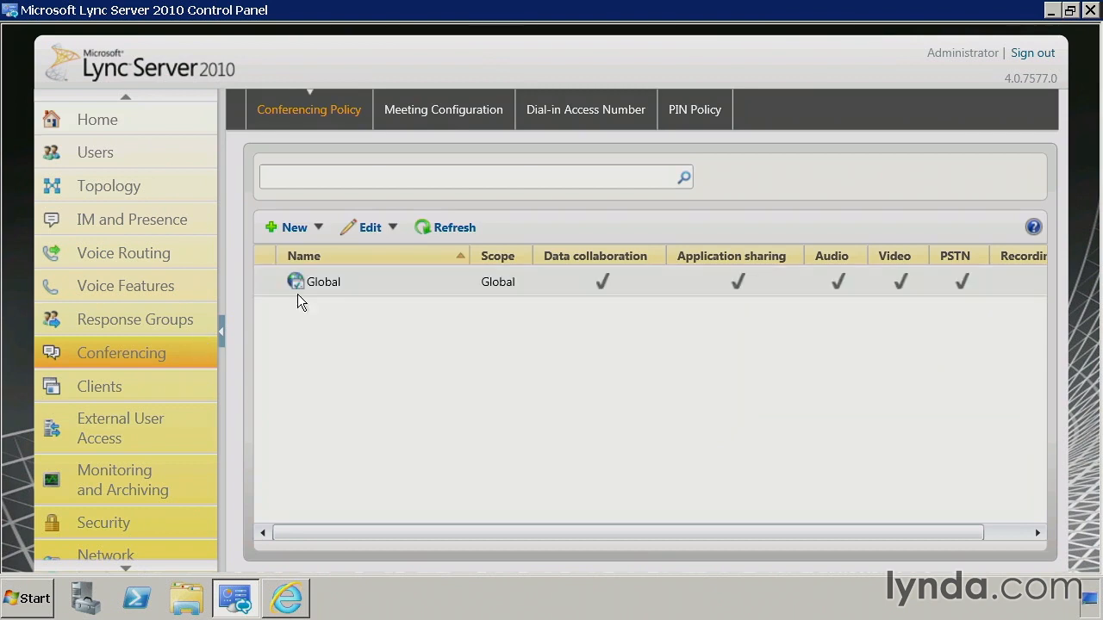
pyautogui.click(581, 111)
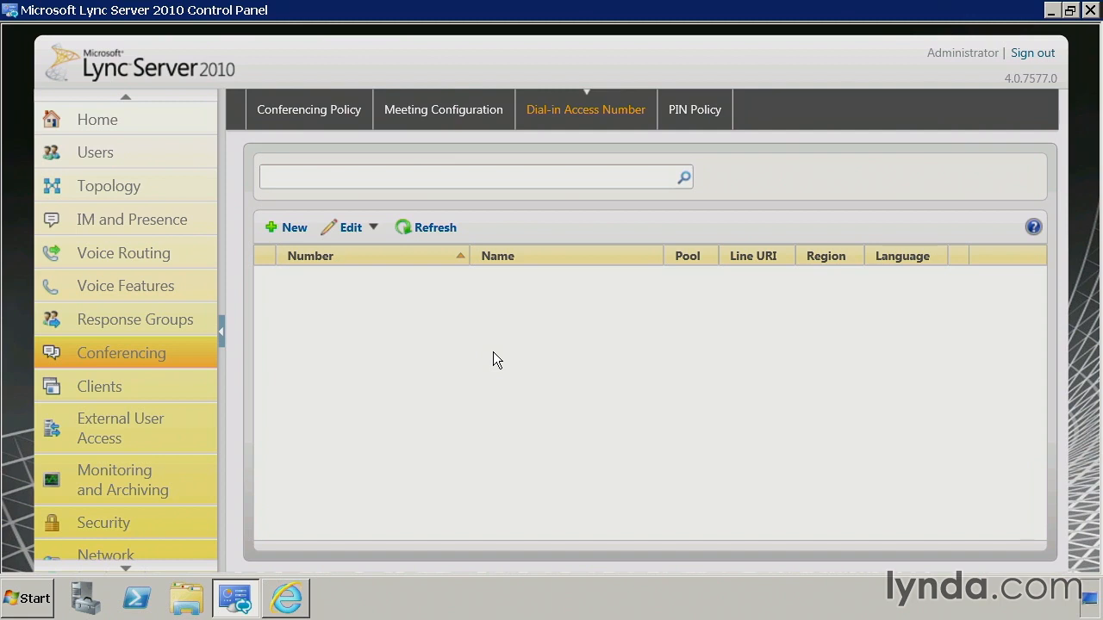
pyautogui.click(138, 251)
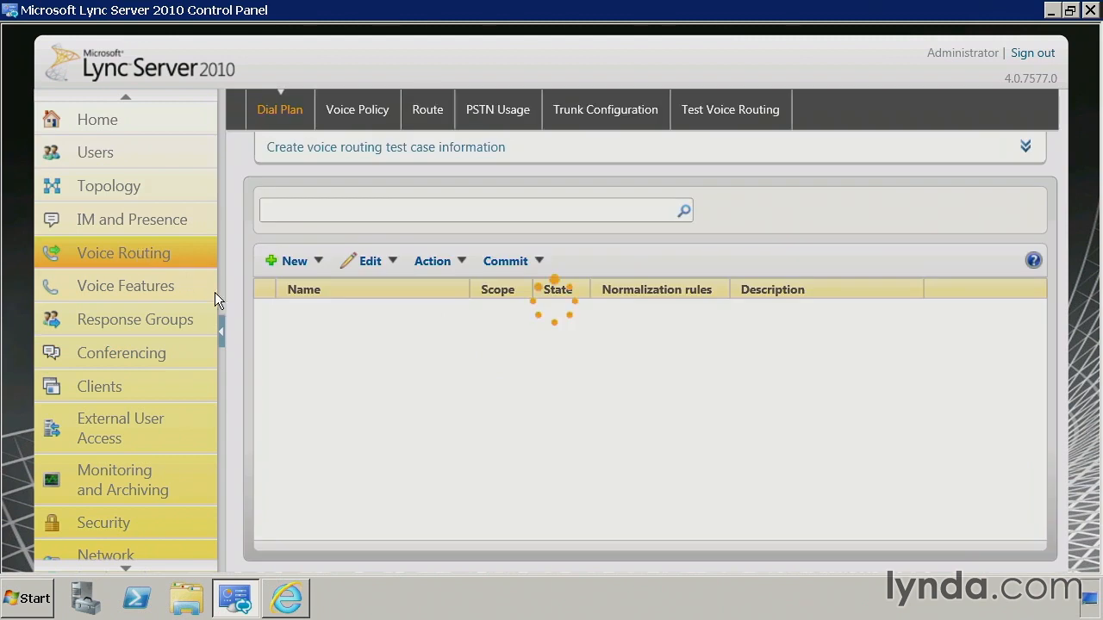
# Set the Phoenix dial plan's dial-in conferencing region to Phoenix and save it
pyautogui.click(389, 336)
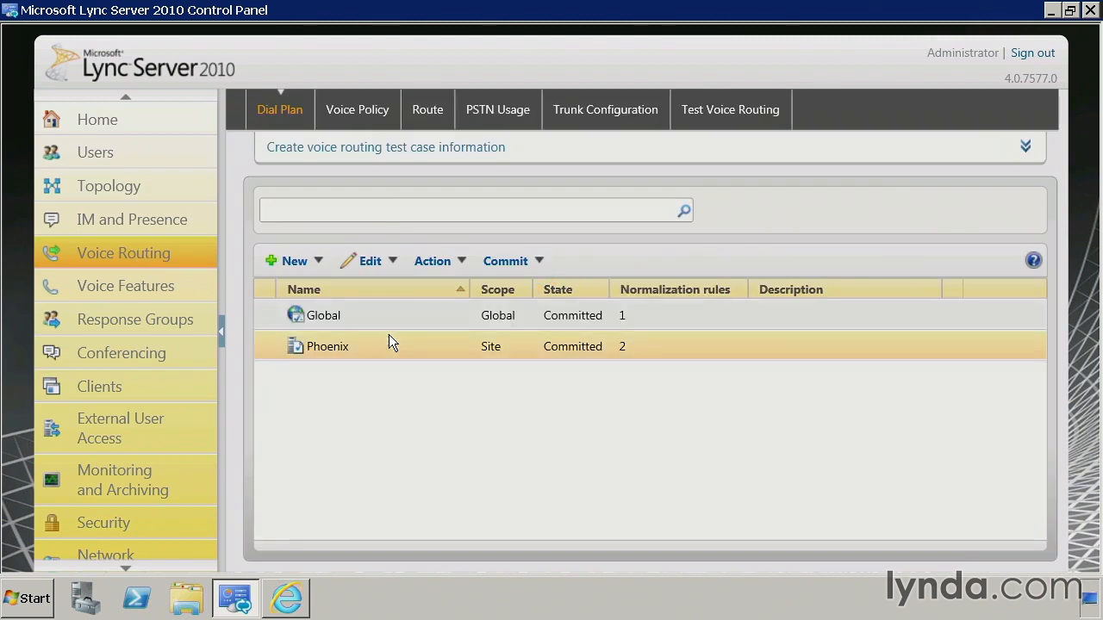
pyautogui.doubleClick(388, 336)
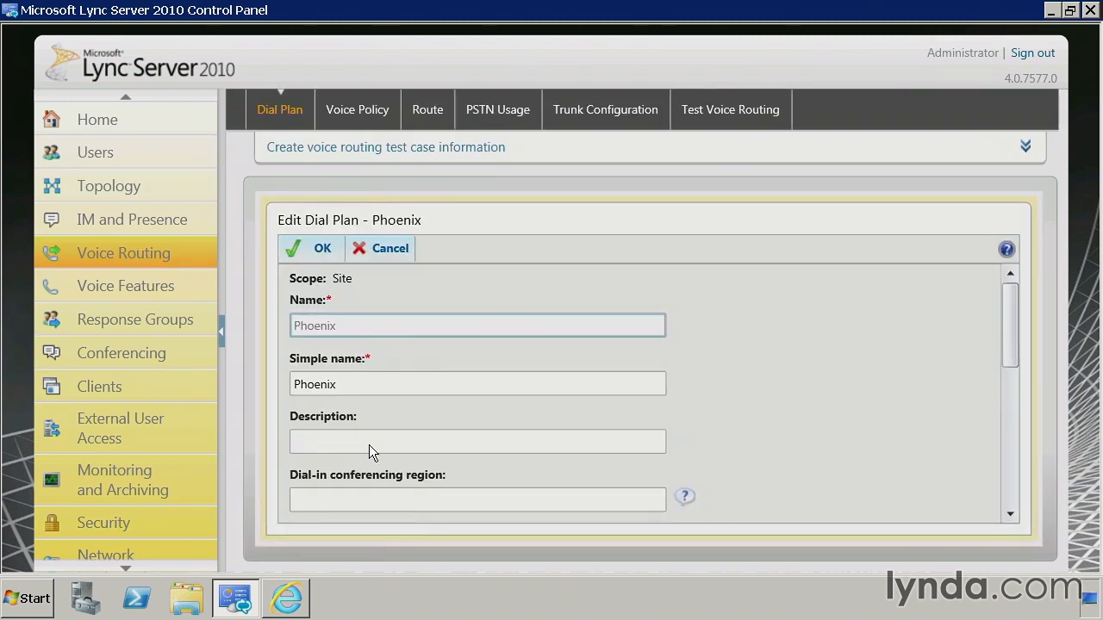
pyautogui.click(472, 495)
pyautogui.write('Phoenix')
pyautogui.press('BackSpace')
pyautogui.press('BackSpace')
pyautogui.press('BackSpace')
pyautogui.press('BackSpace')
pyautogui.press('BackSpace')
pyautogui.press('BackSpace')
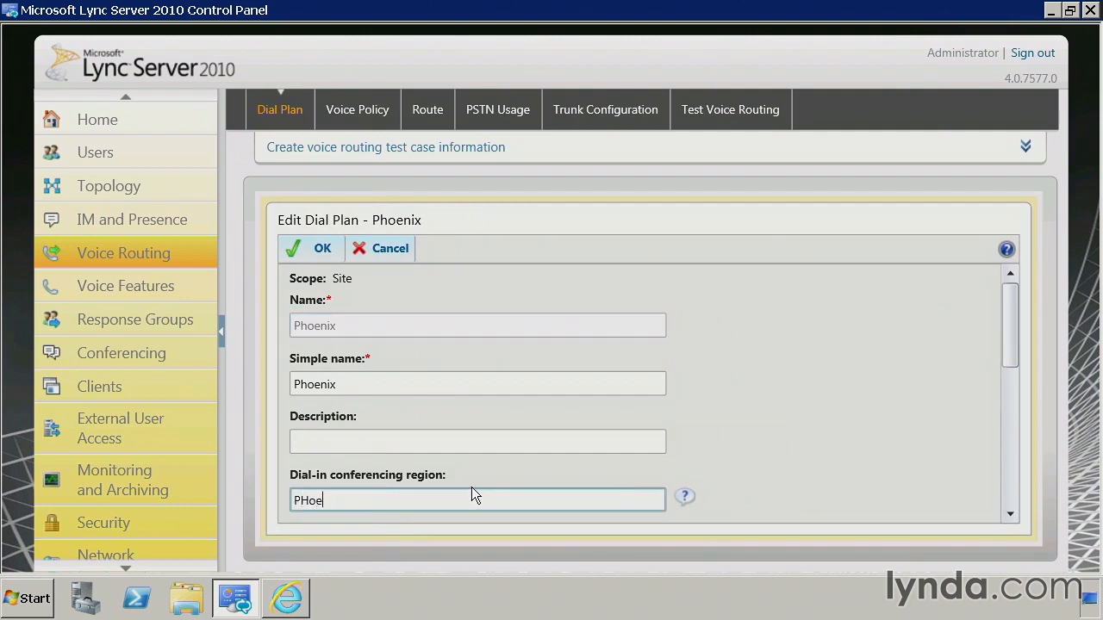
pyautogui.write('hoen')
pyautogui.press('BackSpace')
pyautogui.write('nix')
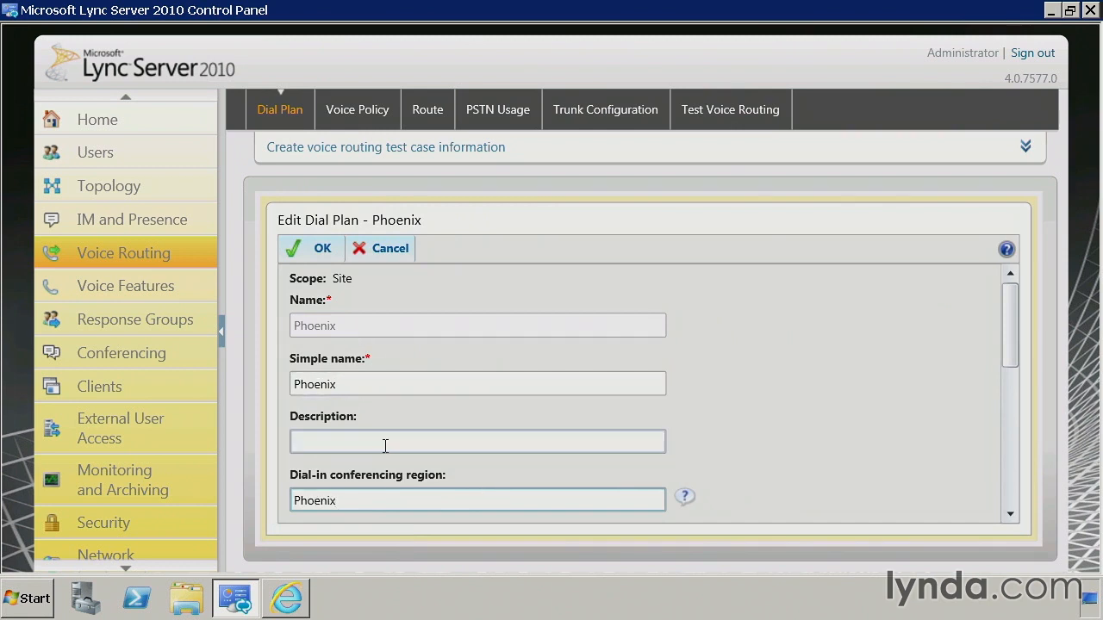
pyautogui.click(315, 246)
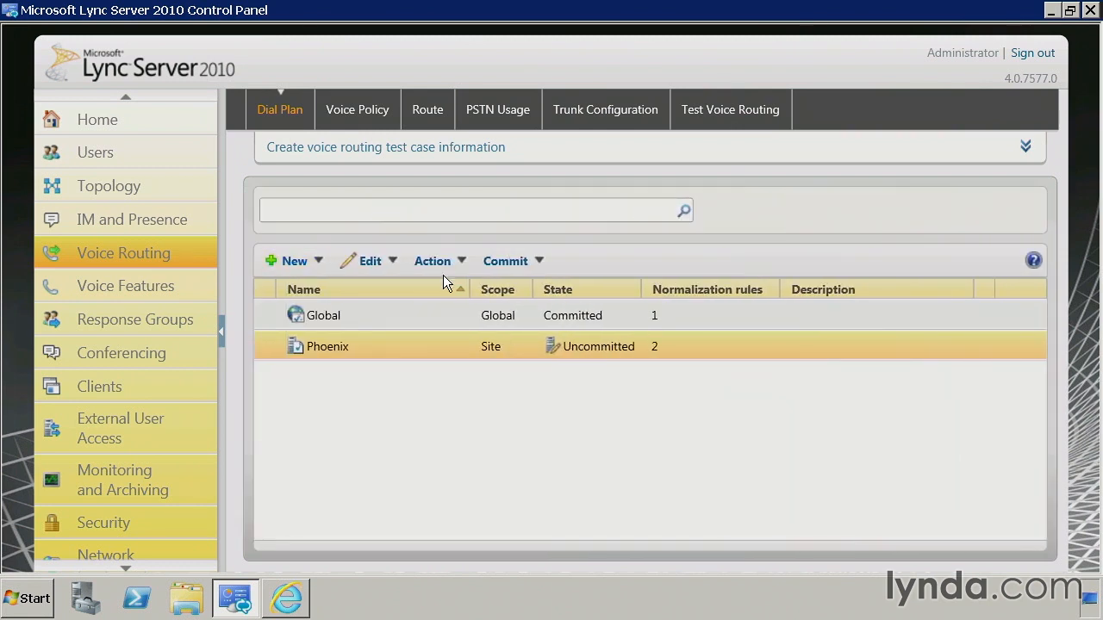
# Commit all pending changes and dismiss the success message
pyautogui.click(527, 263)
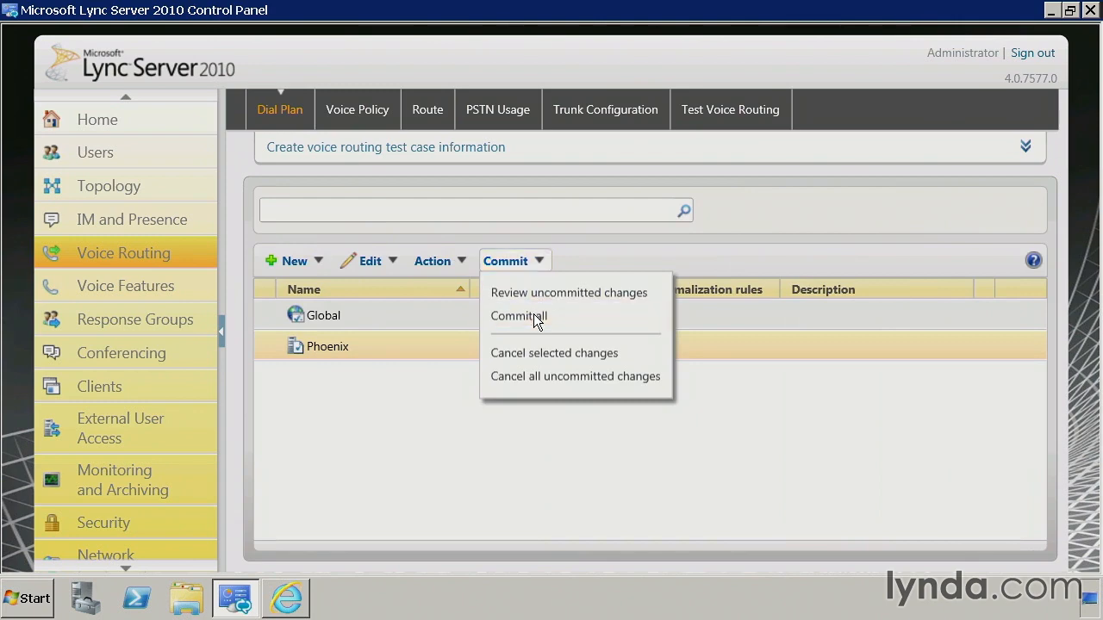
pyautogui.click(534, 314)
pyautogui.click(782, 500)
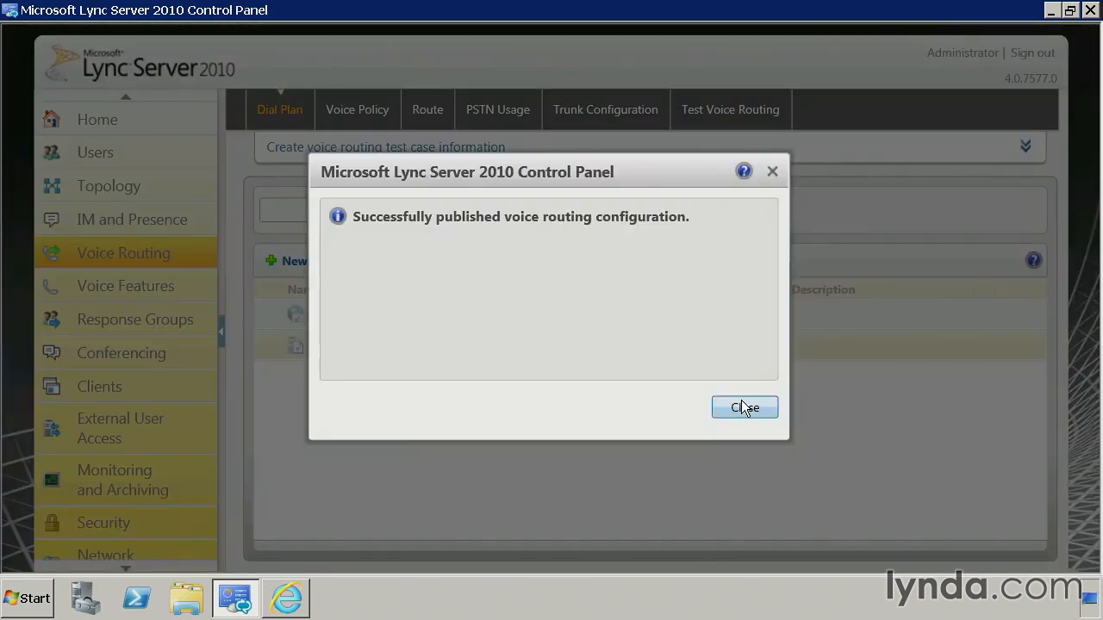
pyautogui.click(743, 407)
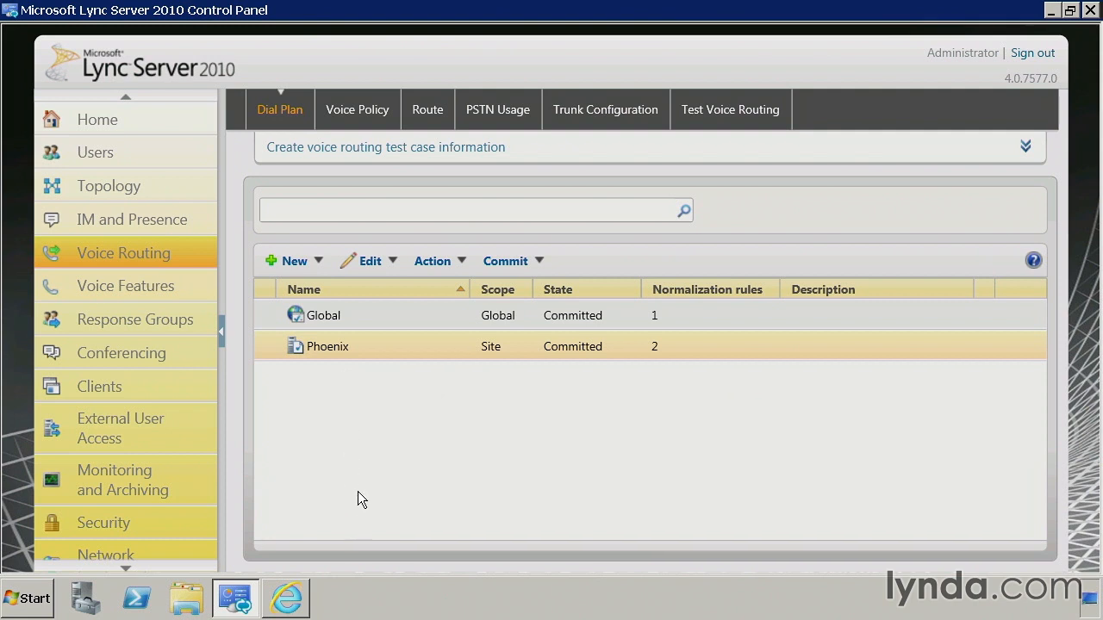
pyautogui.click(152, 350)
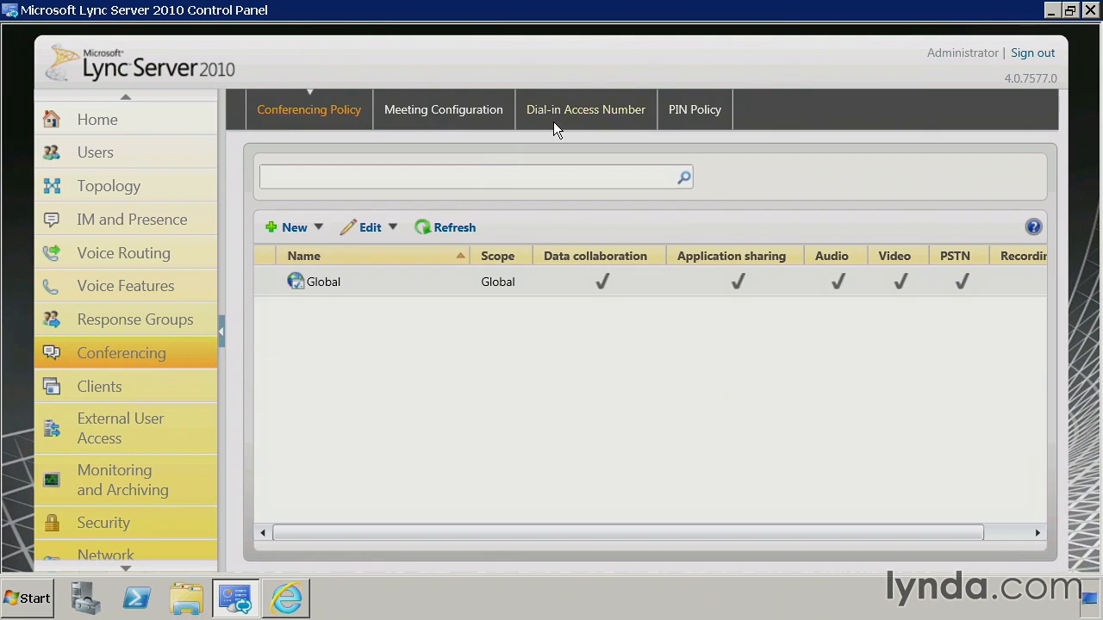
pyautogui.click(553, 122)
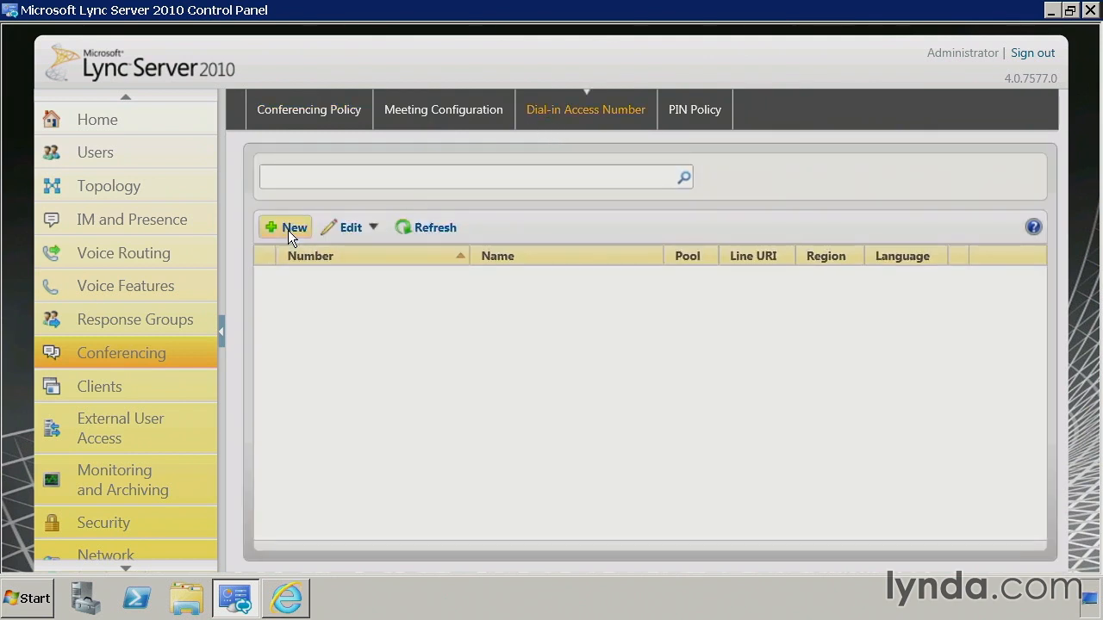
pyautogui.click(288, 230)
pyautogui.click(349, 269)
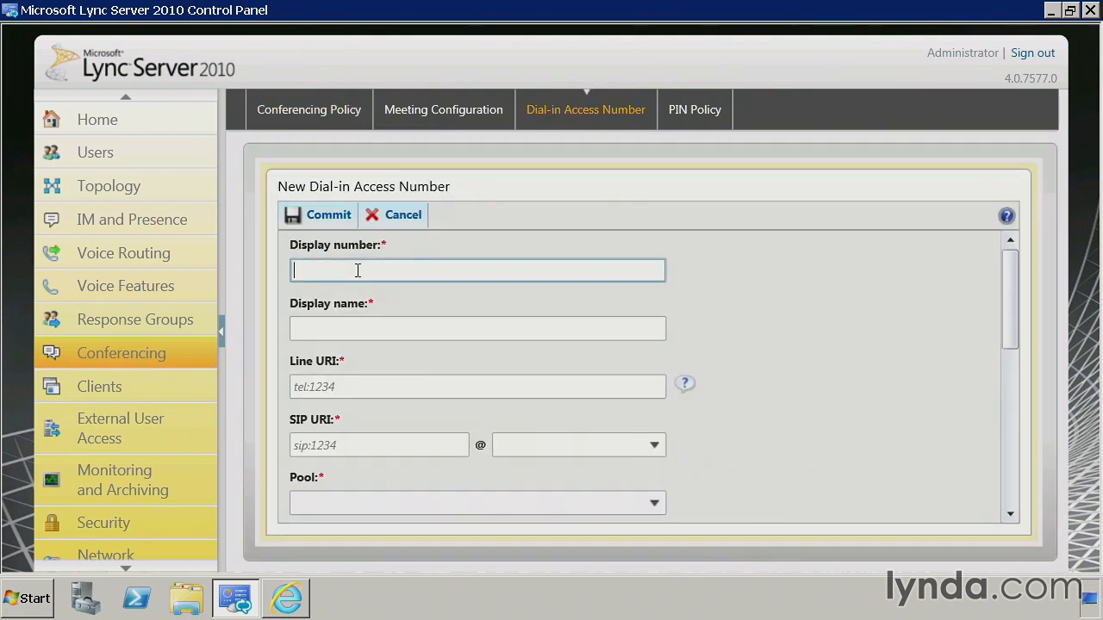
pyautogui.click(374, 328)
pyautogui.write('Phoenix')
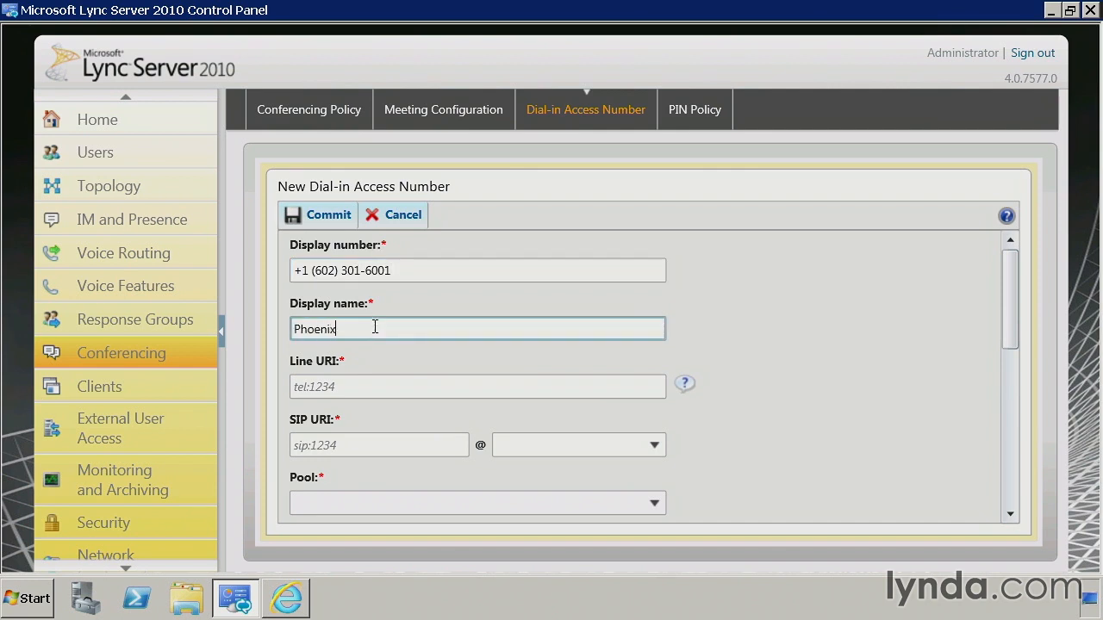
pyautogui.write(' Dialin')
pyautogui.click(386, 390)
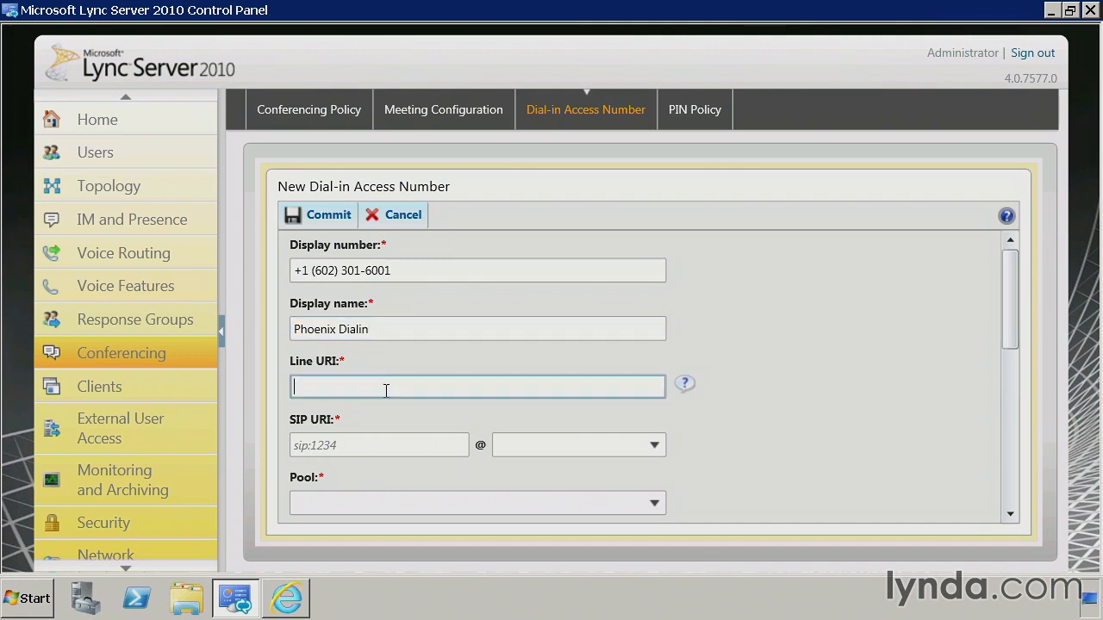
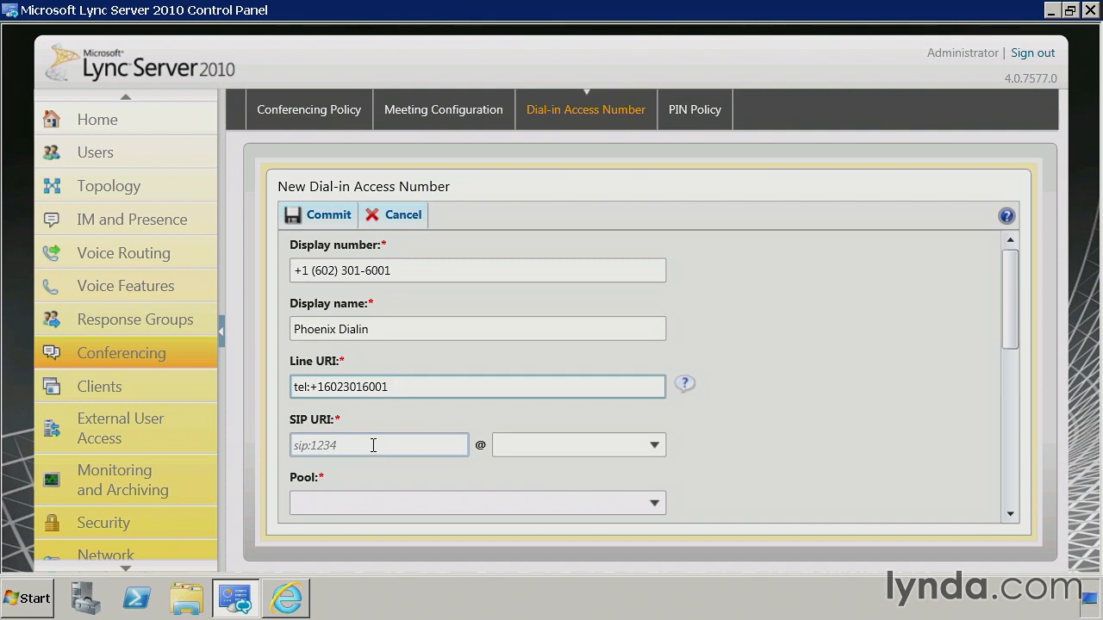
# Set the number's SIP URI to sip:phx_dialin with domain interfacettlabs.com
pyautogui.click(394, 445)
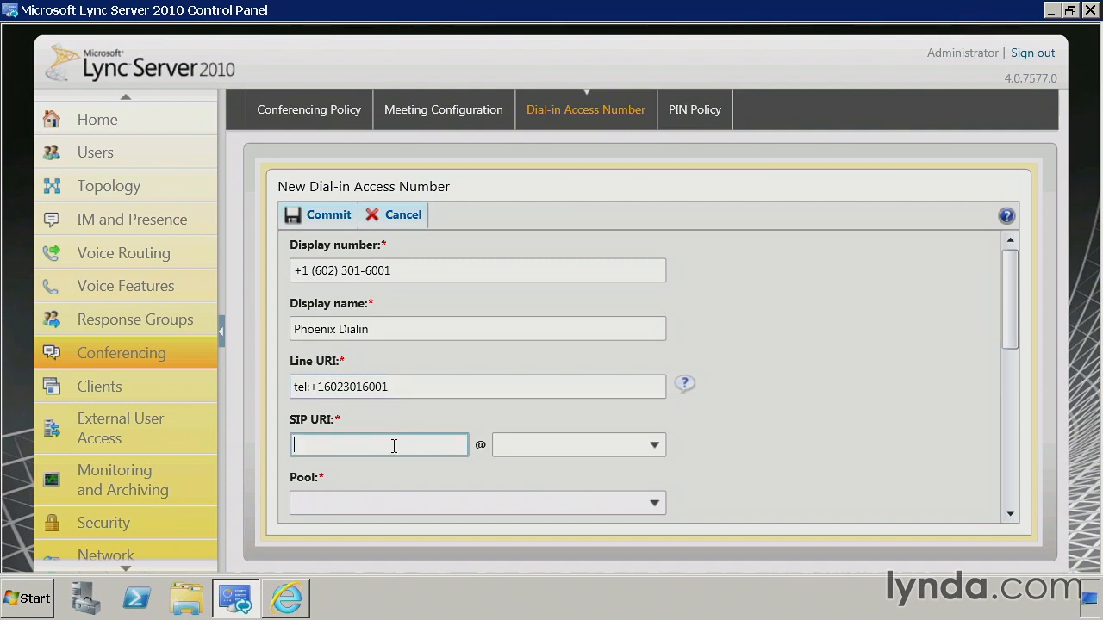
pyautogui.write('sip:dialin')
pyautogui.press('BackSpace')
pyautogui.press('BackSpace')
pyautogui.press('BackSpace')
pyautogui.press('BackSpace')
pyautogui.press('BackSpace')
pyautogui.write('phx_dialin')
pyautogui.press('Tab')
pyautogui.click(654, 446)
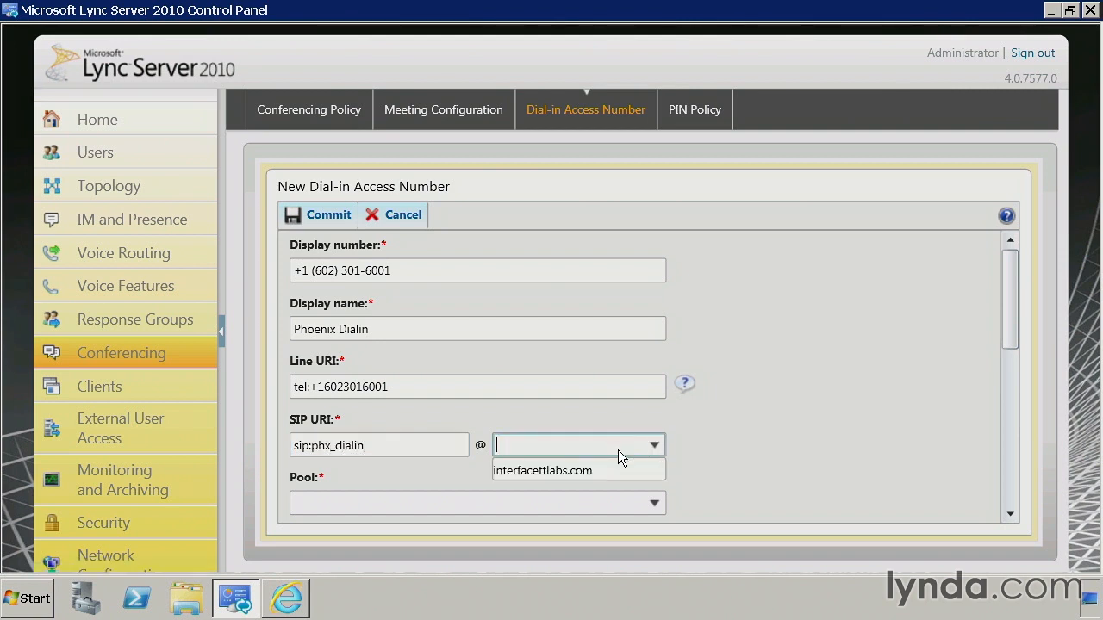
pyautogui.click(579, 470)
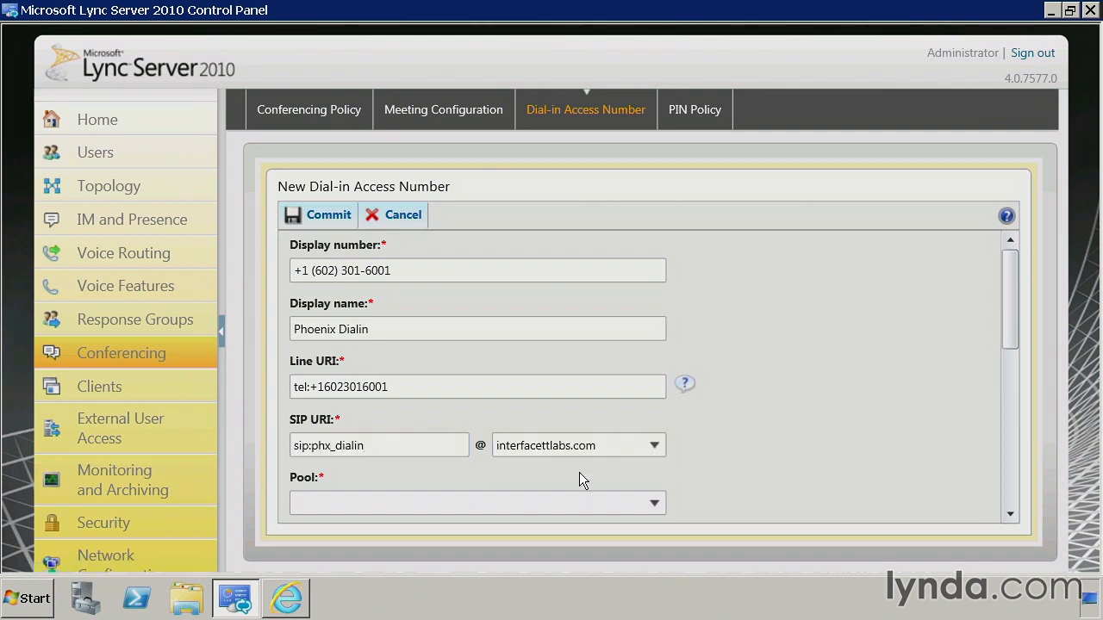
# Choose pool.interfacettlabs.com as the pool and English (United States) as primary language
pyautogui.click(651, 504)
pyautogui.click(409, 527)
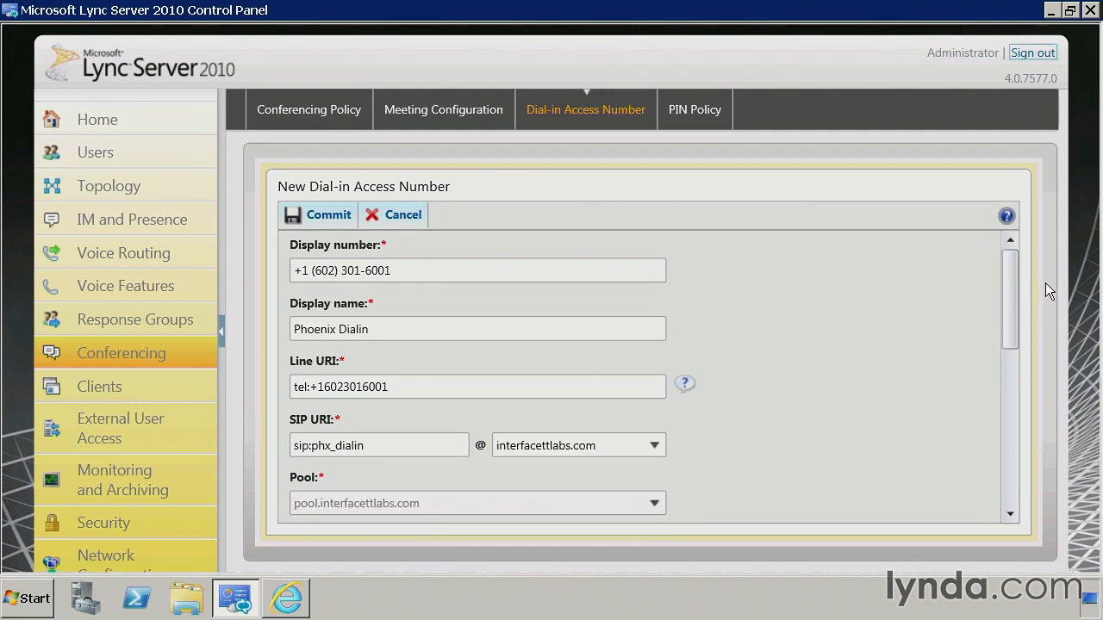
pyautogui.scroll(-5, 1010, 313)
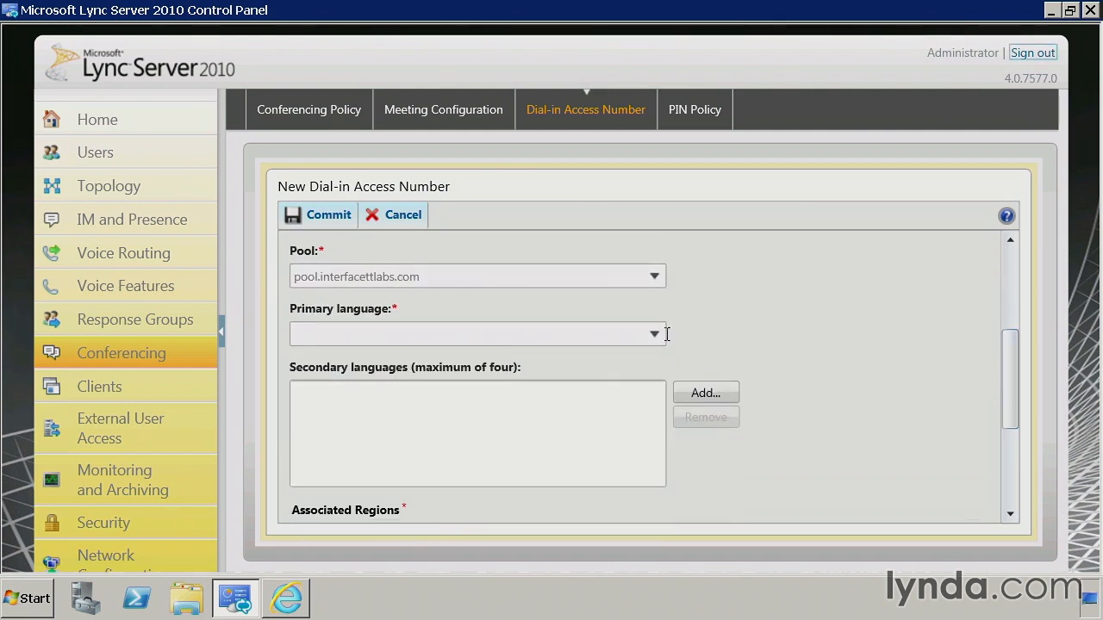
pyautogui.click(652, 336)
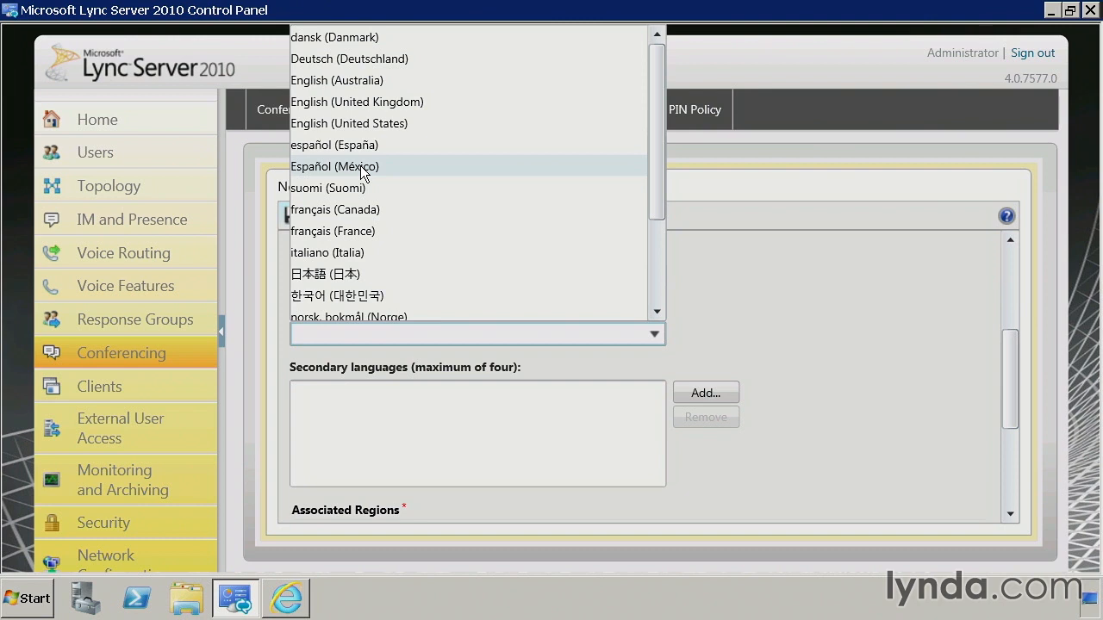
pyautogui.click(341, 168)
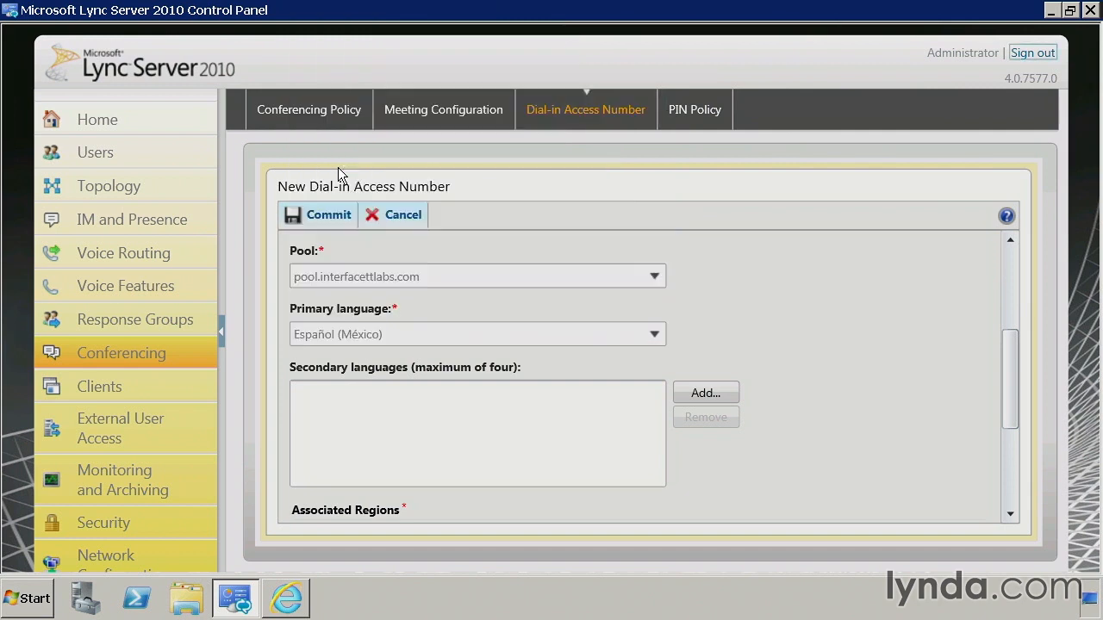
pyautogui.click(654, 335)
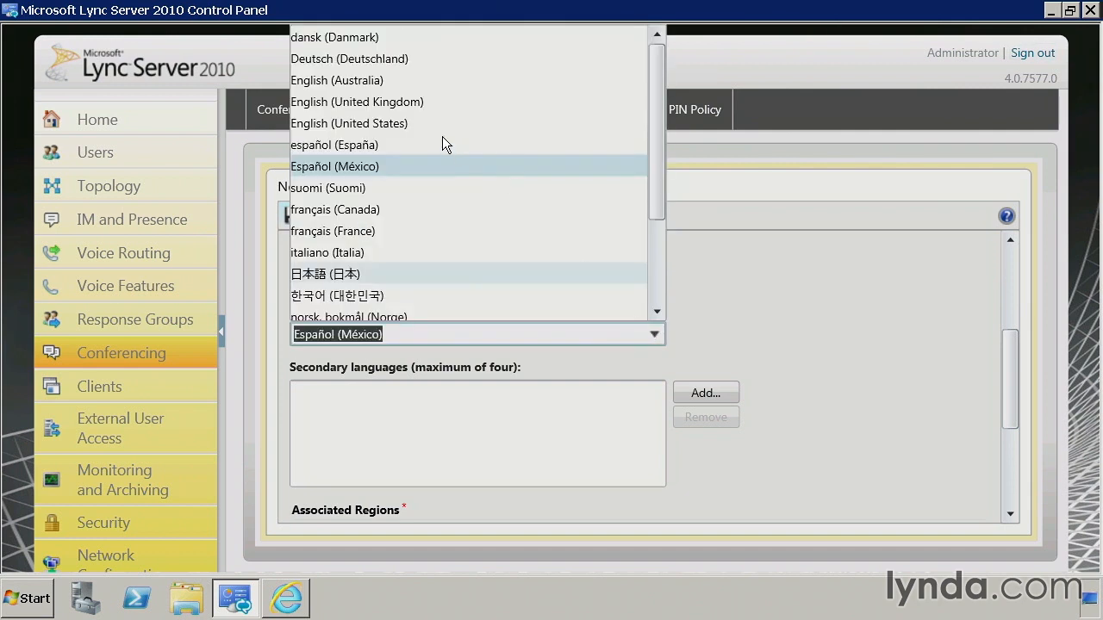
pyautogui.click(355, 124)
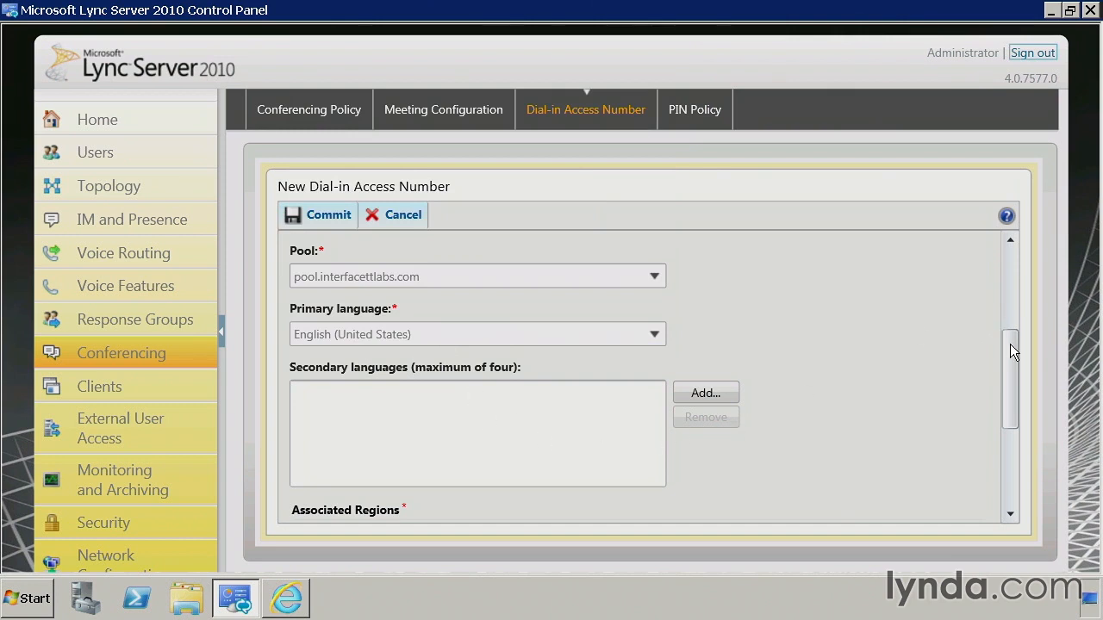
pyautogui.moveTo(1010, 345); pyautogui.dragTo(1019, 402)
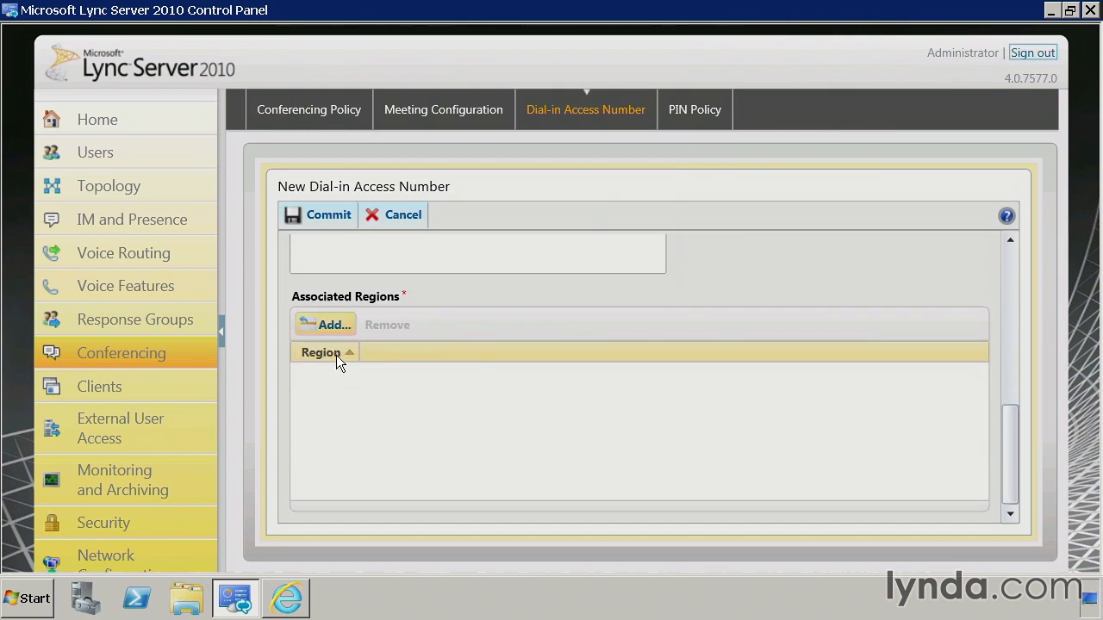
# Add Phoenix as the associated region and commit the Phoenix Dialin number
pyautogui.click(331, 328)
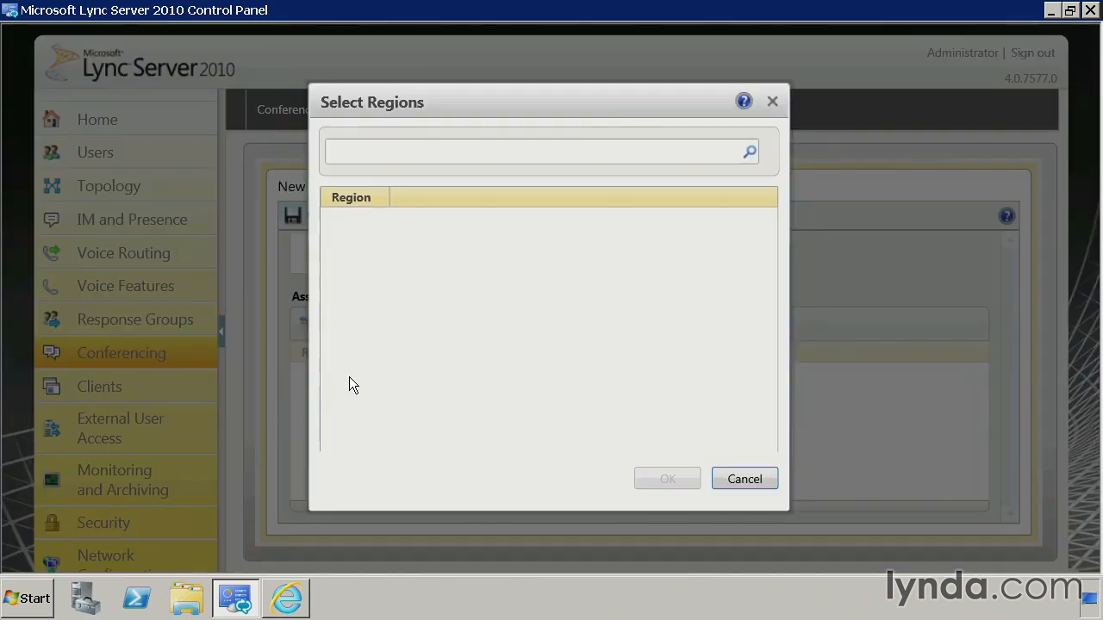
pyautogui.click(354, 230)
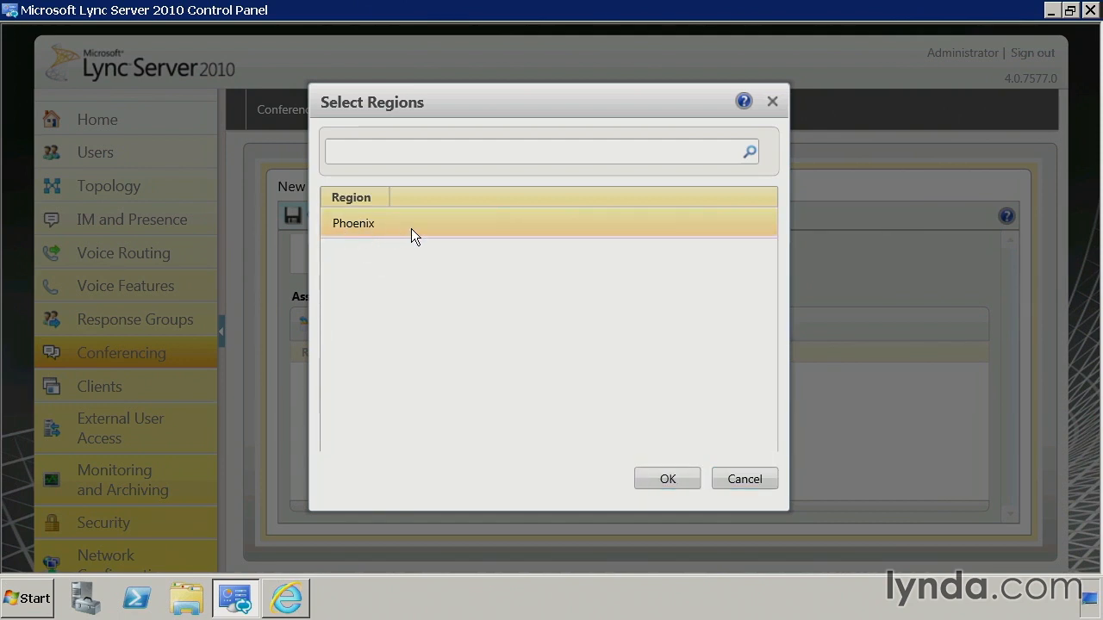
pyautogui.click(683, 480)
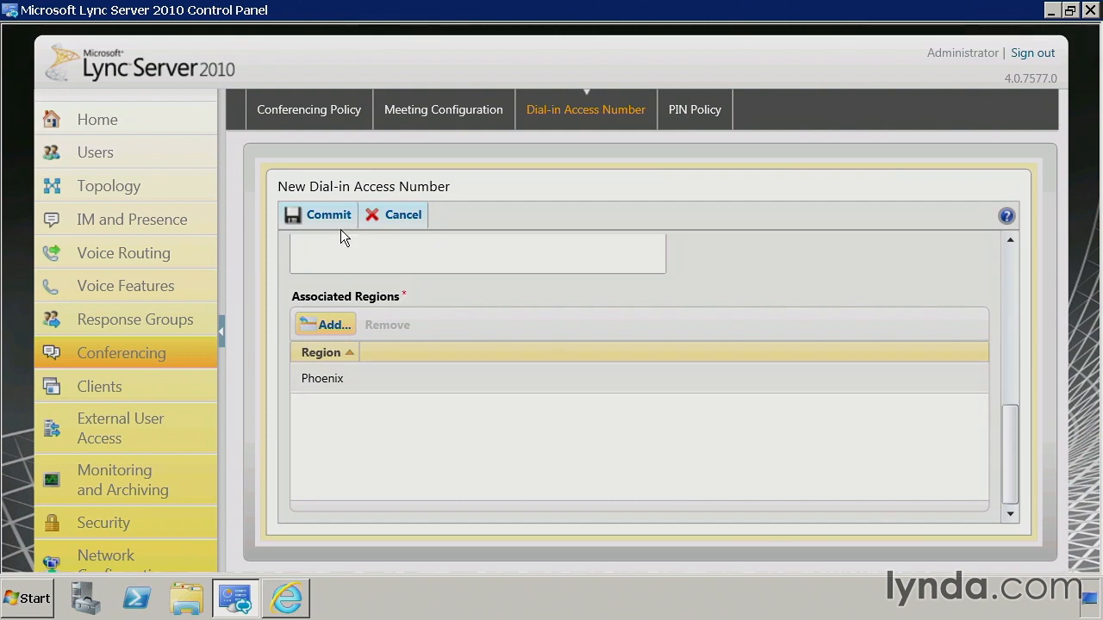
pyautogui.click(325, 211)
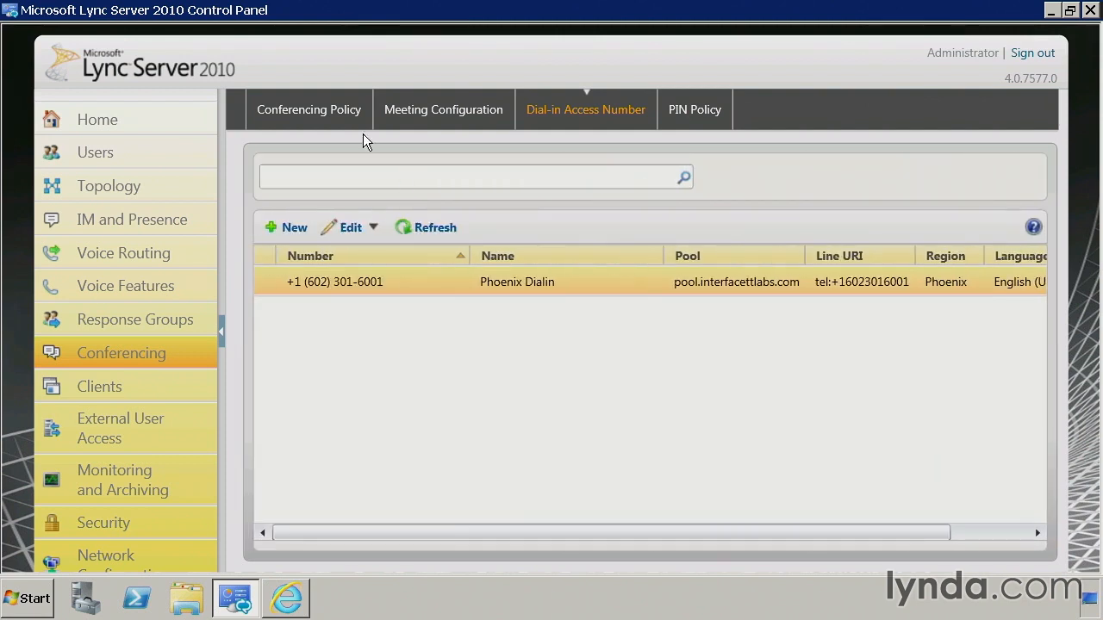
# From the Conferencing Policy list, start a new User-scoped conferencing policy
pyautogui.click(308, 110)
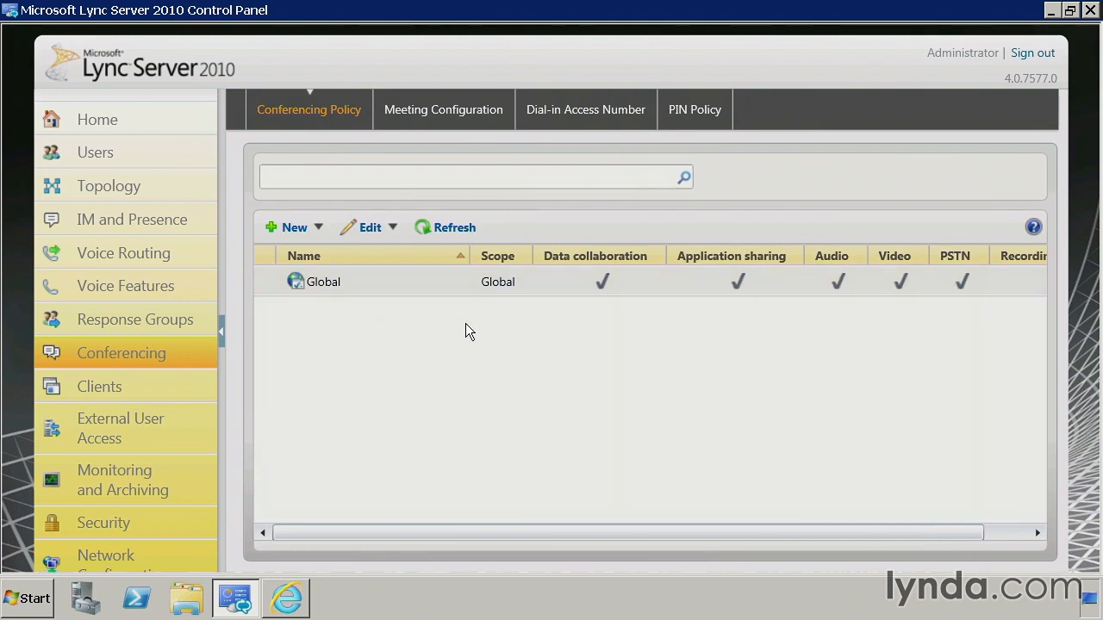
pyautogui.click(306, 229)
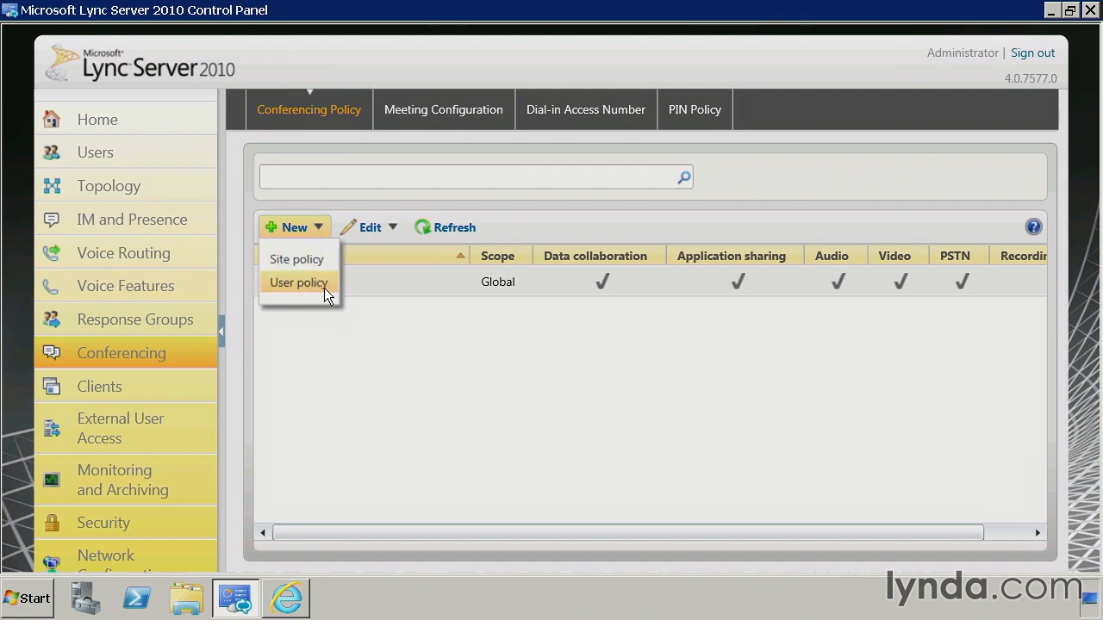
pyautogui.click(353, 329)
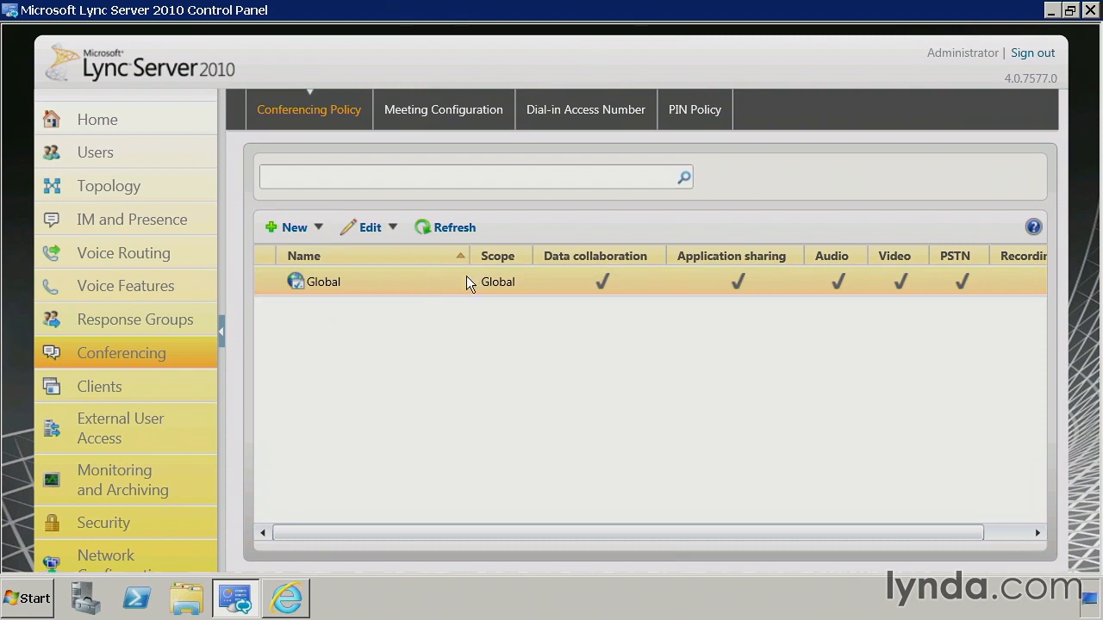
pyautogui.click(305, 234)
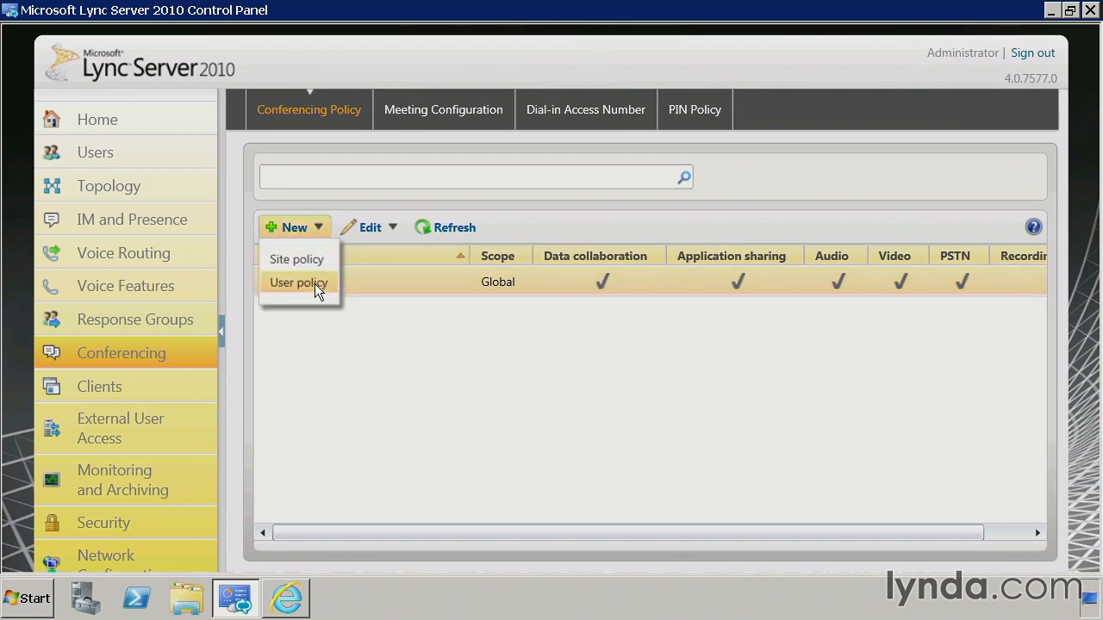
pyautogui.click(314, 287)
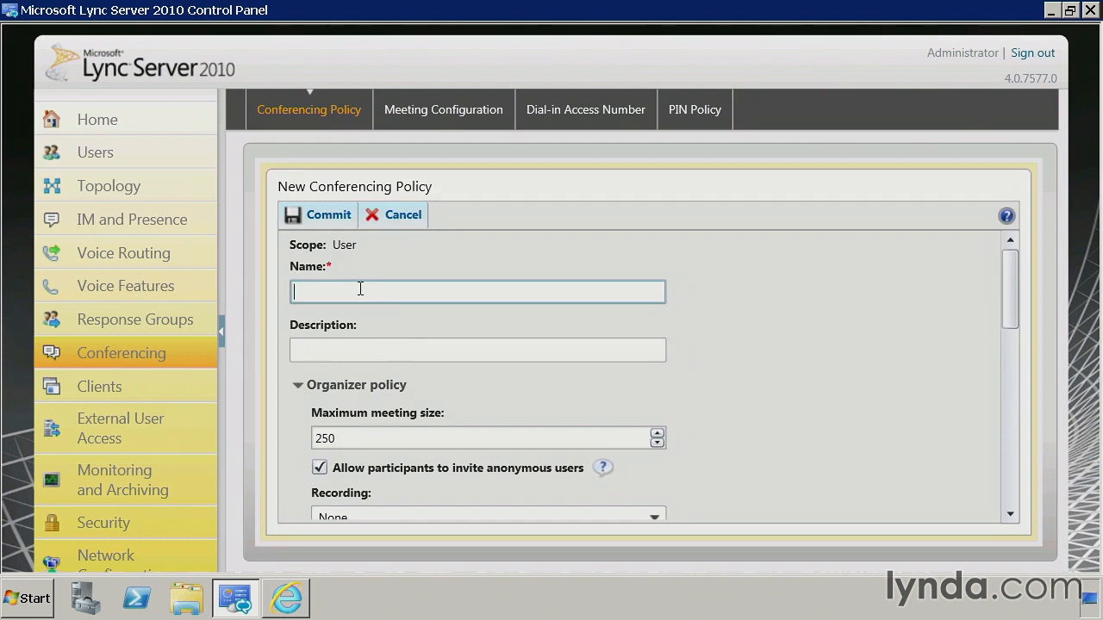
# Name the policy ConferenceVIPs, set maximum meeting size to 500, and enable recording
pyautogui.write('ConferenceVIPs')
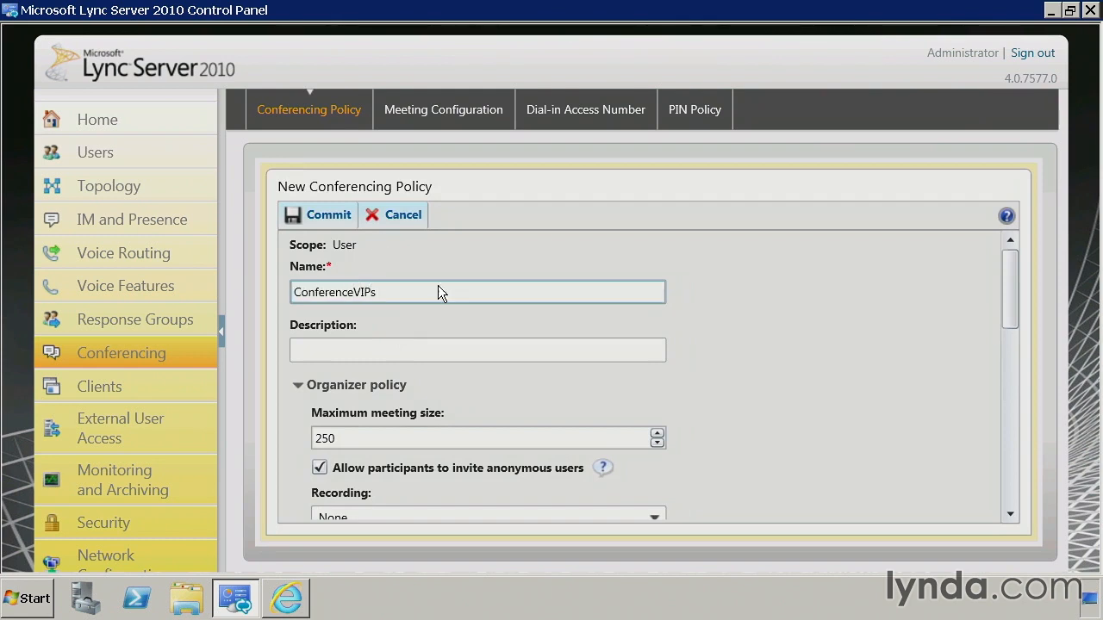
pyautogui.scroll(-1, 1015, 281)
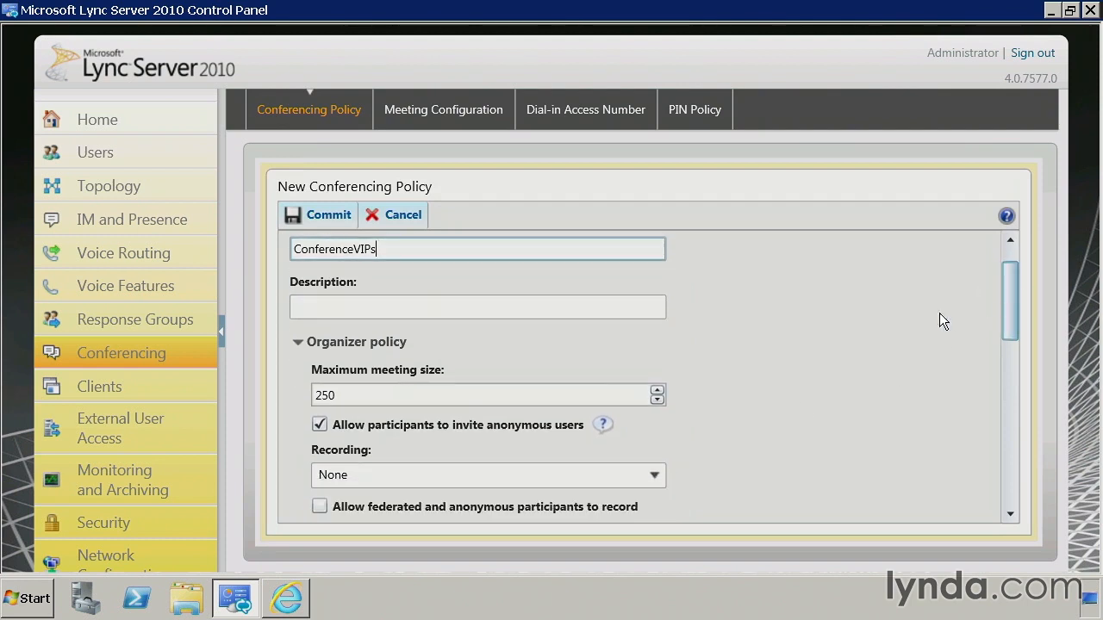
pyautogui.doubleClick(446, 396)
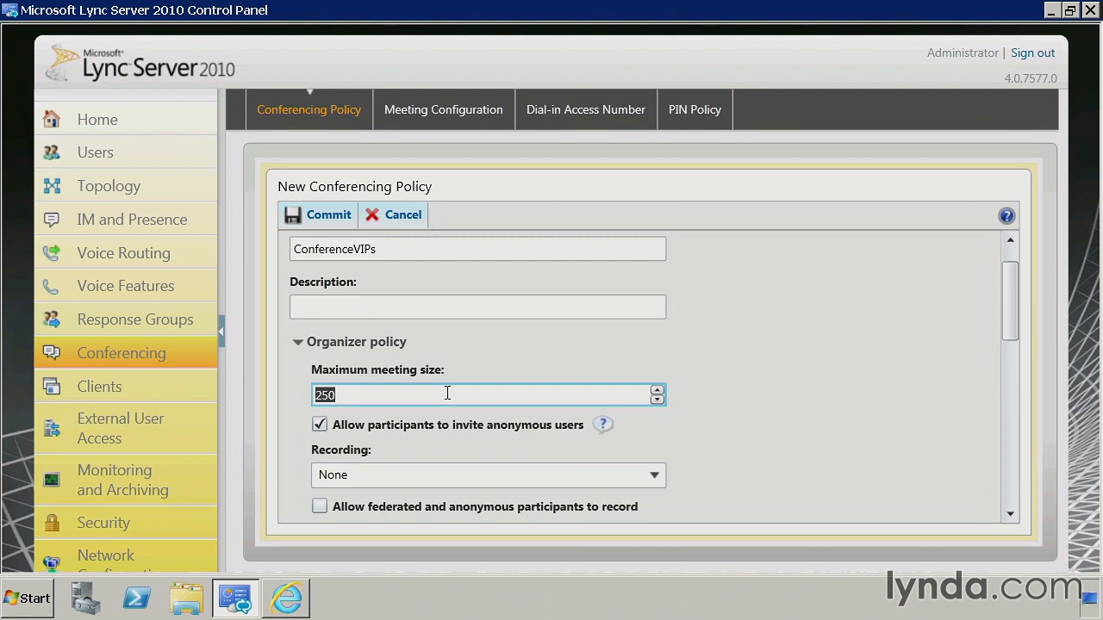
pyautogui.write('500')
pyautogui.click(659, 475)
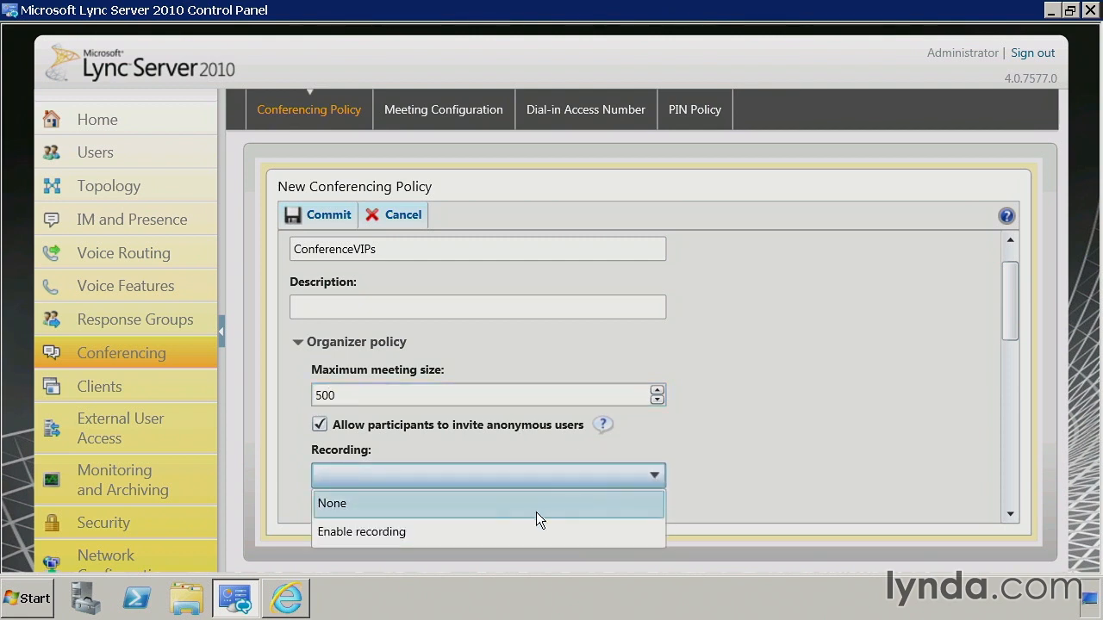
pyautogui.click(444, 529)
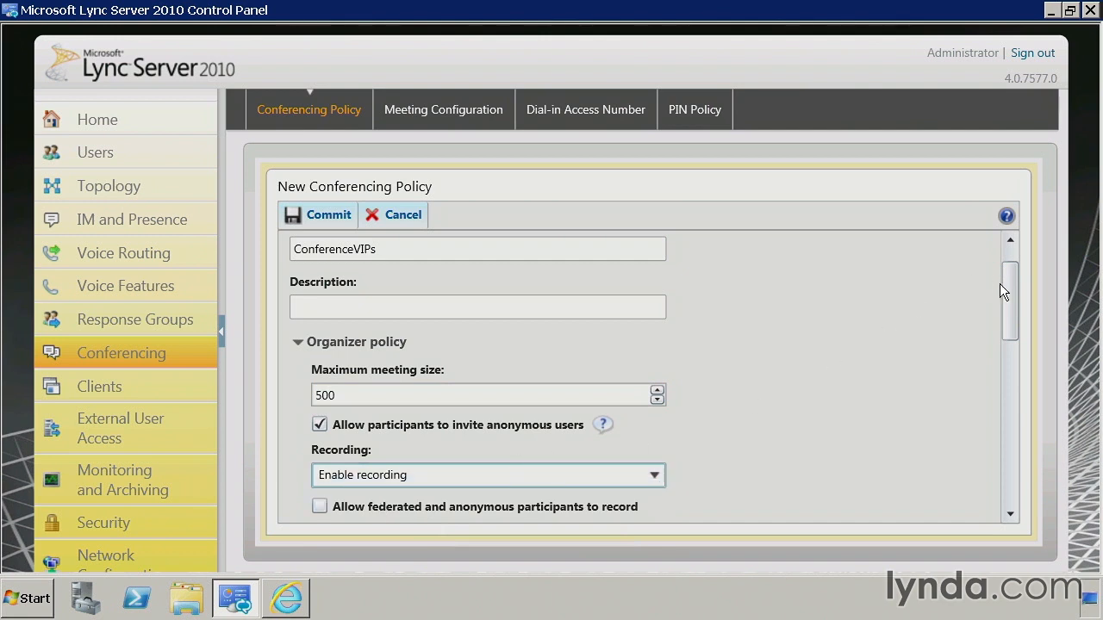
# Allow federated and anonymous recording, keep data collaboration enabled, and allow peer-to-peer recording
pyautogui.moveTo(1006, 286); pyautogui.dragTo(1010, 322)
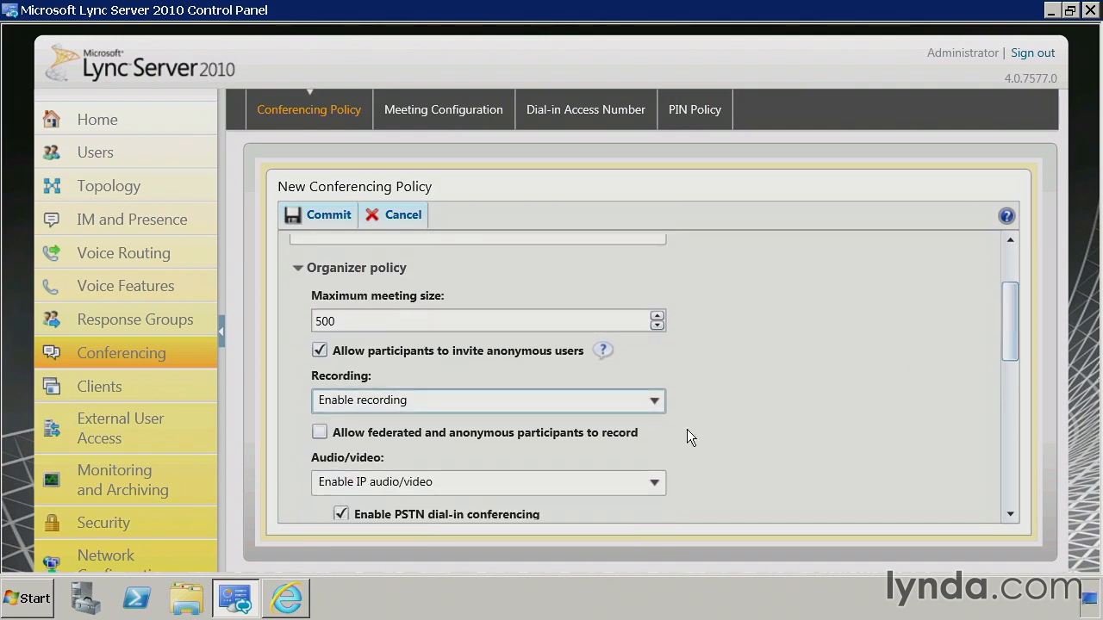
pyautogui.click(320, 433)
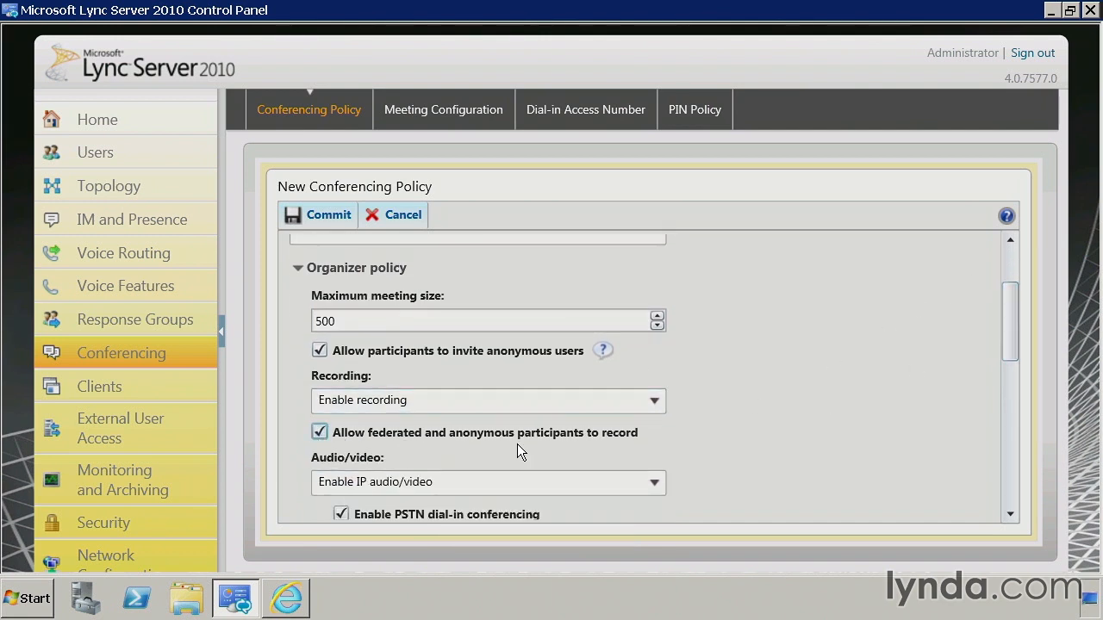
pyautogui.moveTo(1014, 308); pyautogui.dragTo(962, 355)
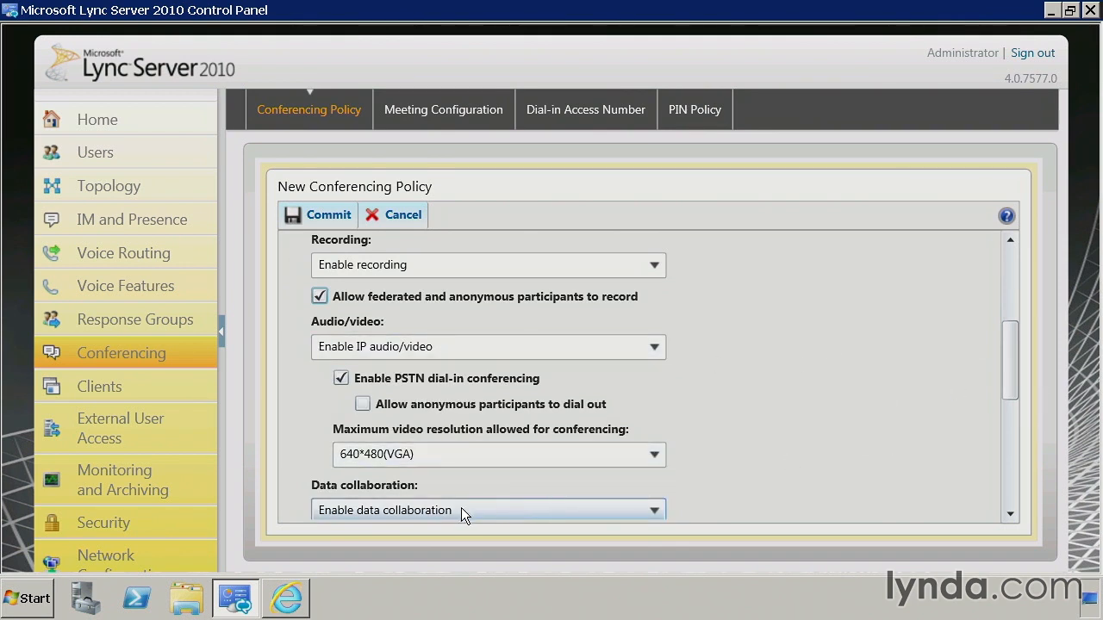
pyautogui.moveTo(1008, 379); pyautogui.dragTo(1012, 418)
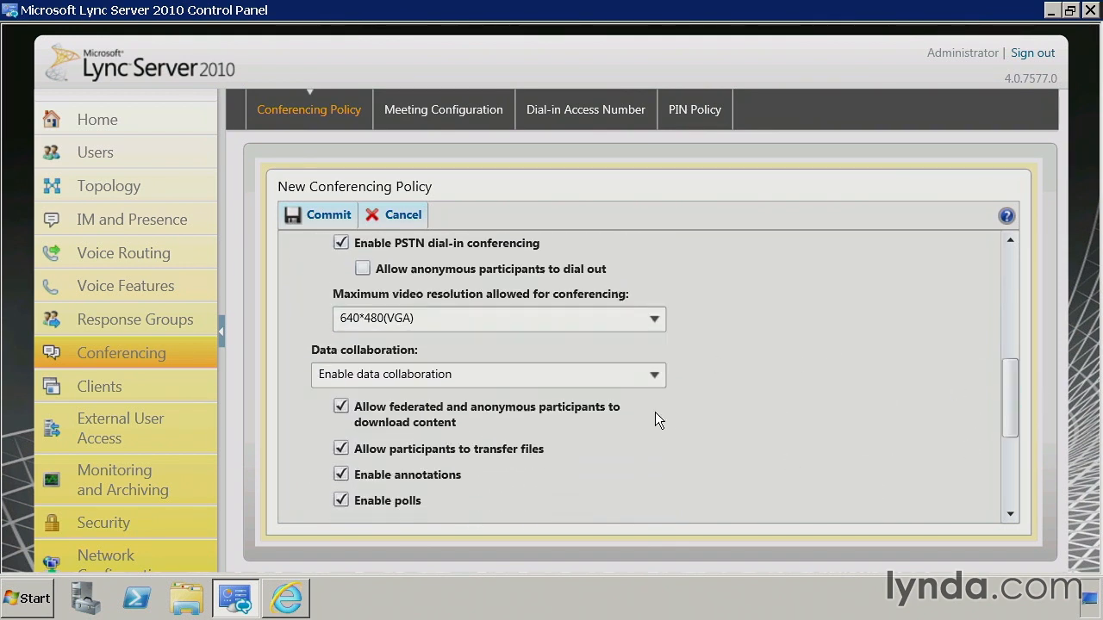
pyautogui.click(650, 378)
pyautogui.click(650, 379)
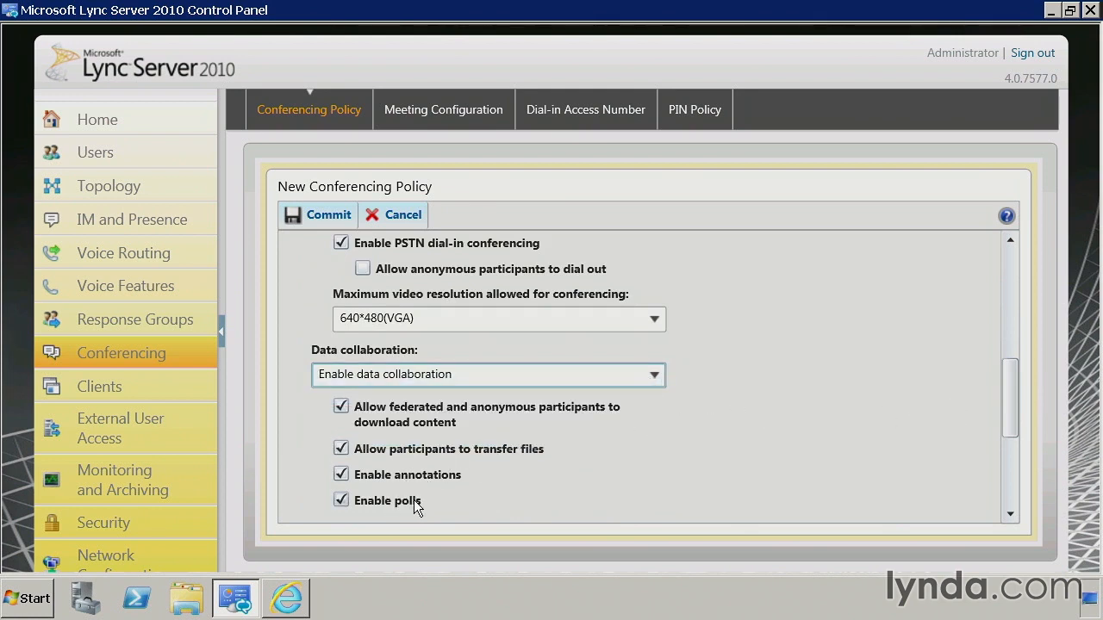
pyautogui.moveTo(1016, 393); pyautogui.dragTo(1021, 459)
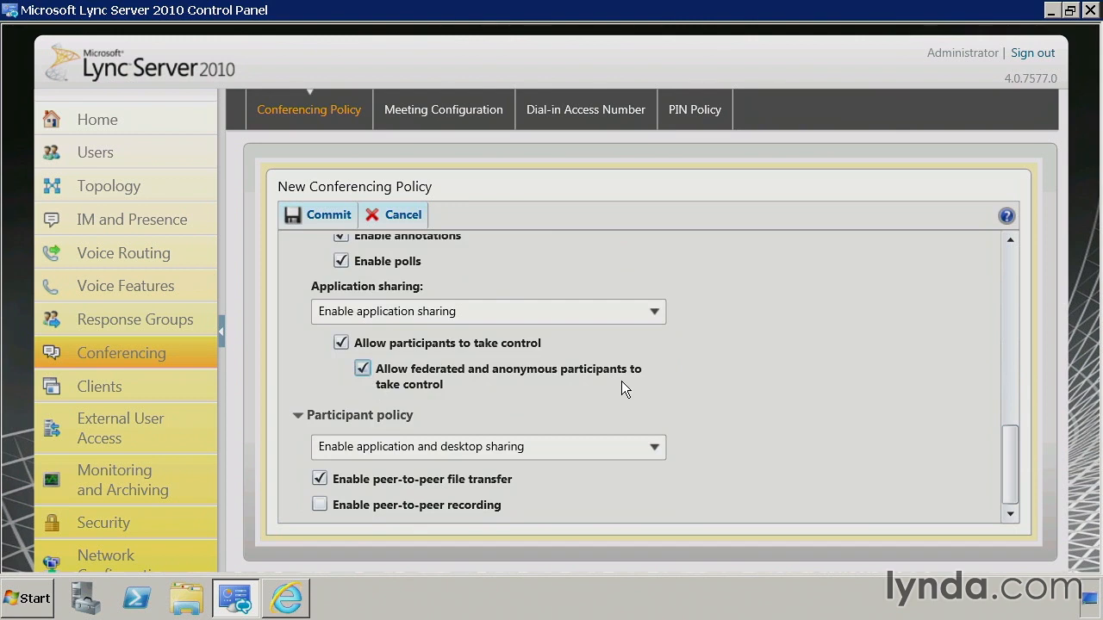
pyautogui.click(321, 506)
pyautogui.moveTo(1013, 486); pyautogui.dragTo(1012, 297)
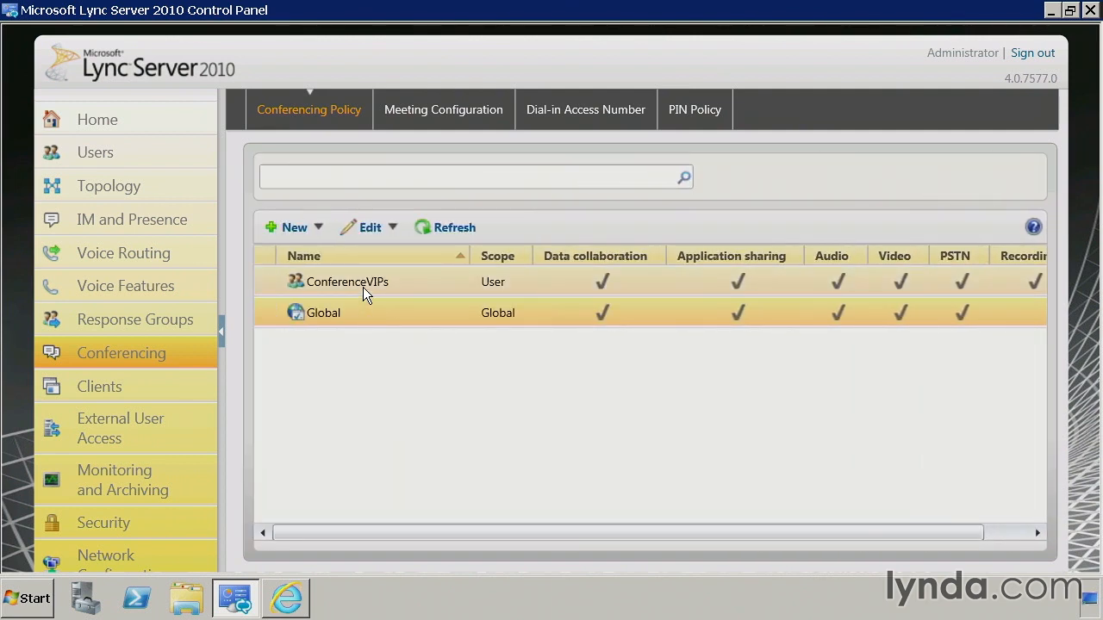
# Select the ConferenceVIPs policy, then search the Users page to list all 18 enabled users
pyautogui.click(362, 287)
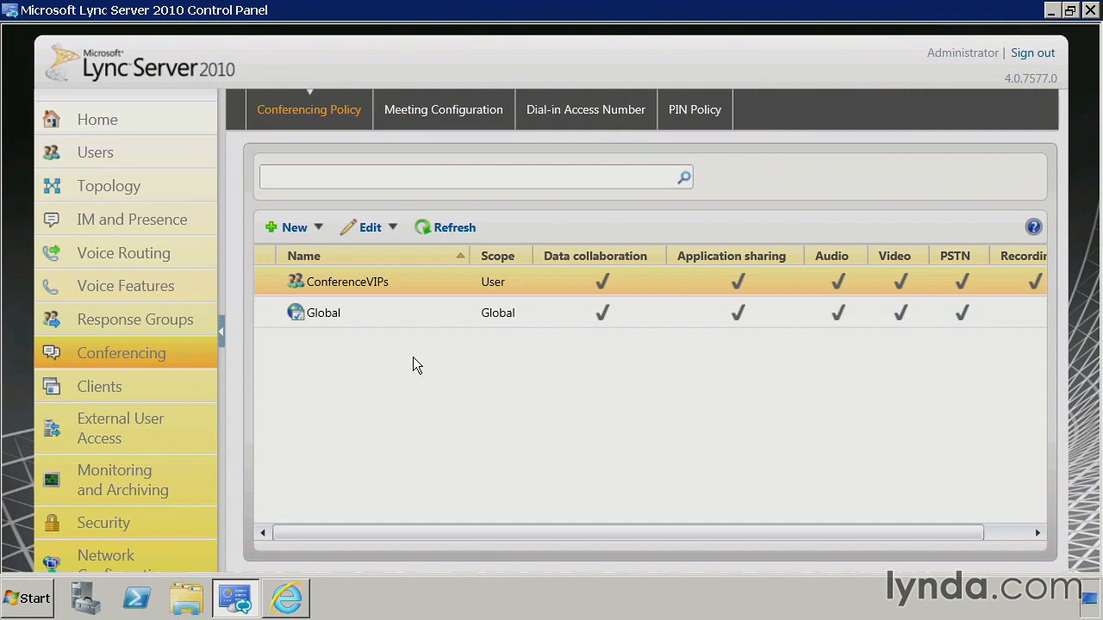
pyautogui.click(119, 148)
pyautogui.click(732, 203)
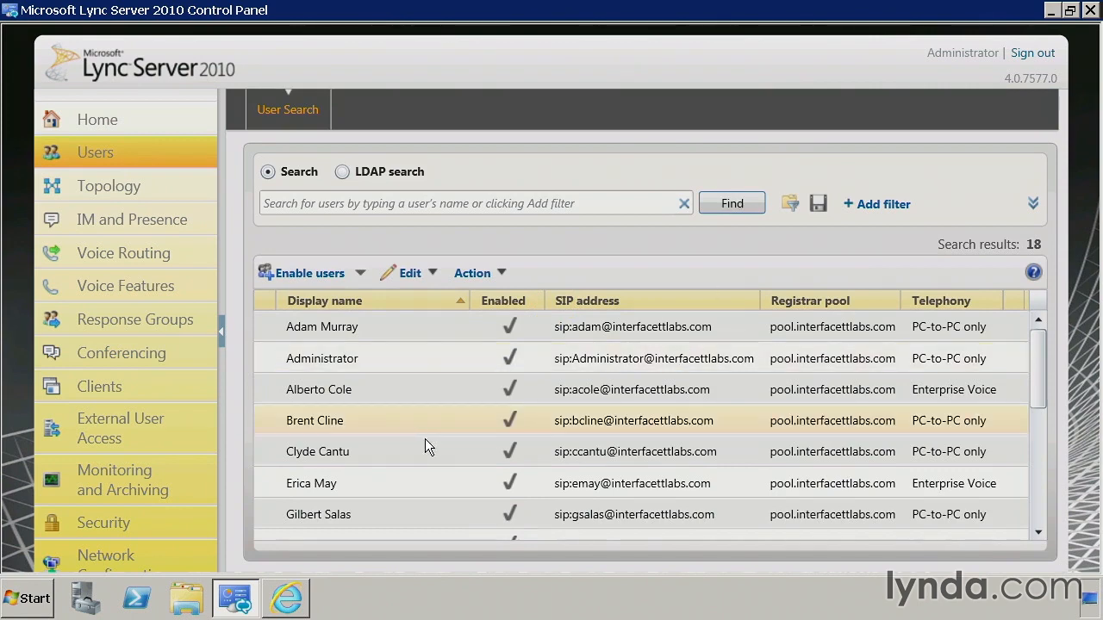
# Assign the ConferenceVIPs conferencing policy to the sixth listed user, review its details, and commit
pyautogui.click(371, 489)
pyautogui.doubleClick(376, 488)
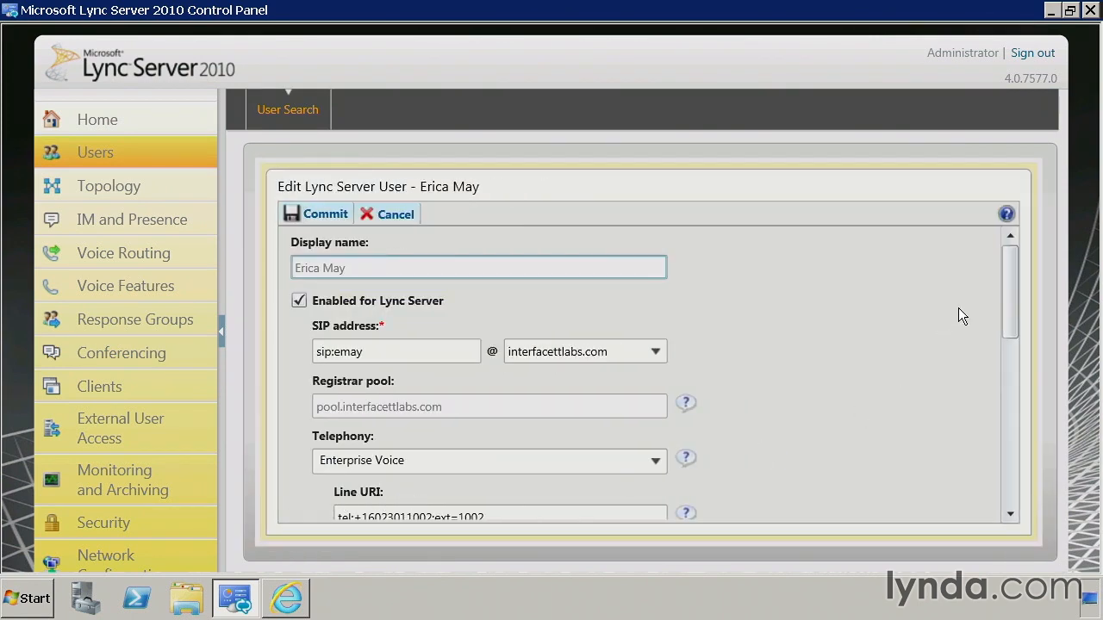
pyautogui.moveTo(1007, 278); pyautogui.dragTo(1005, 357)
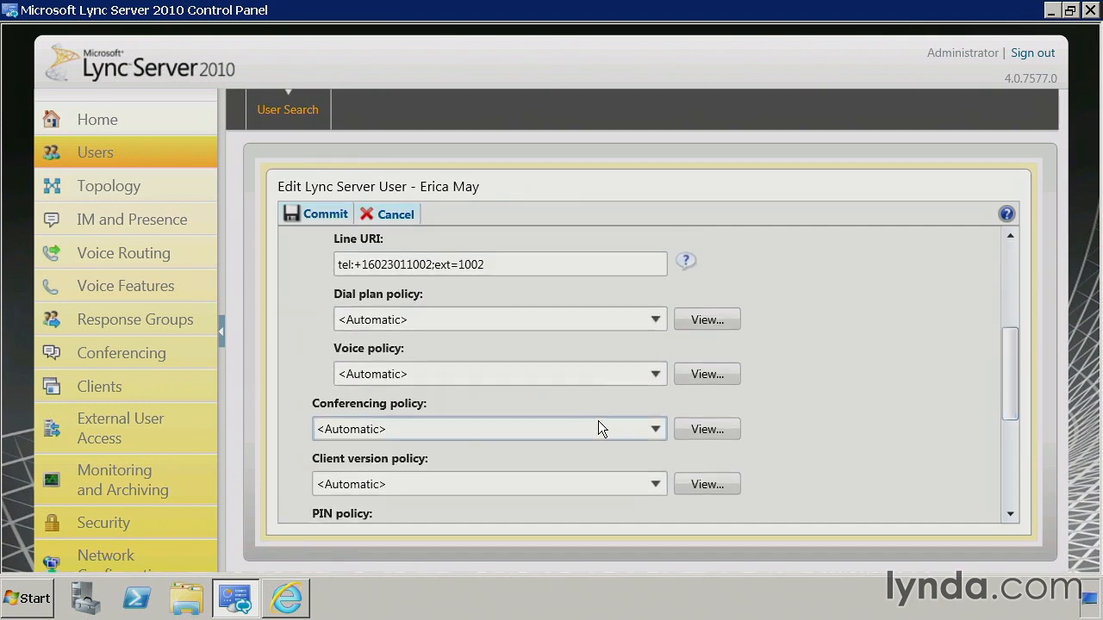
pyautogui.click(653, 428)
pyautogui.click(386, 479)
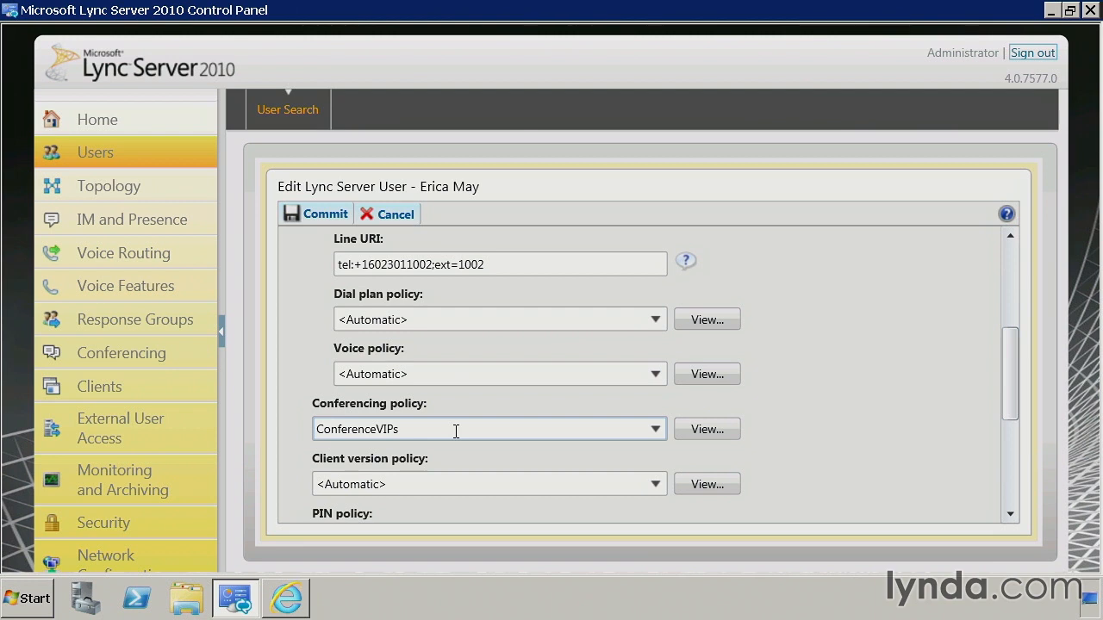
pyautogui.click(711, 434)
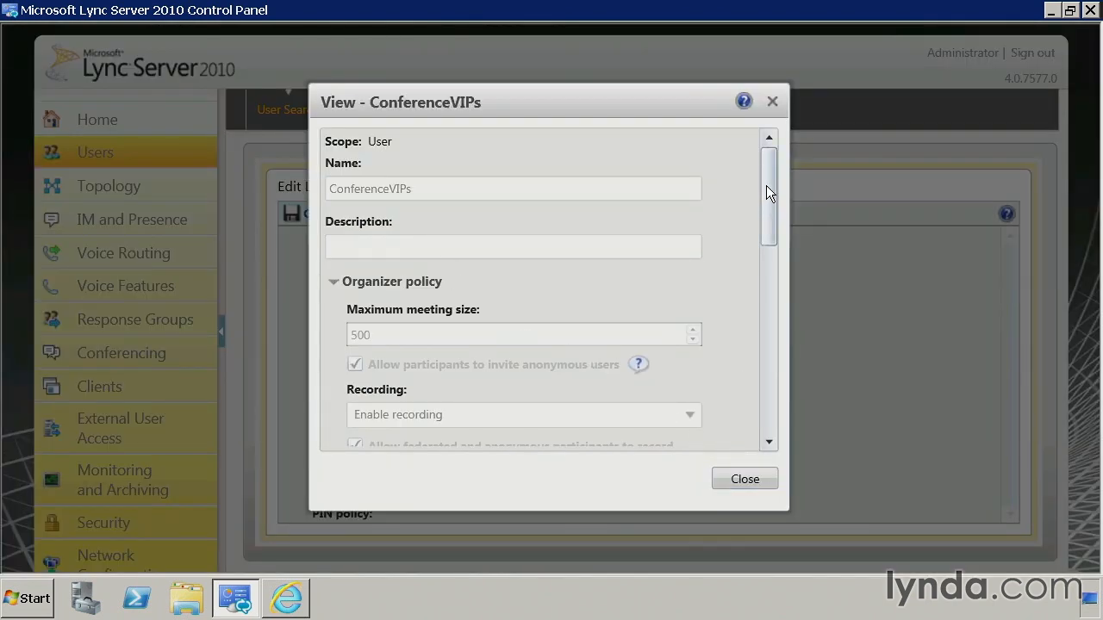
pyautogui.moveTo(766, 192); pyautogui.dragTo(776, 418)
pyautogui.click(745, 479)
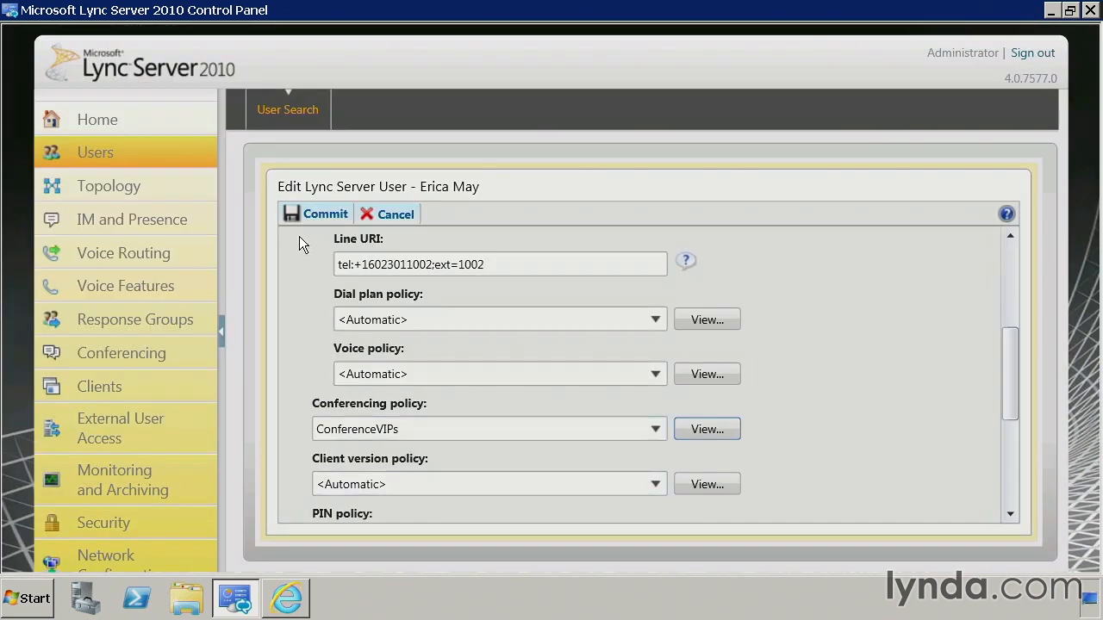
pyautogui.click(339, 215)
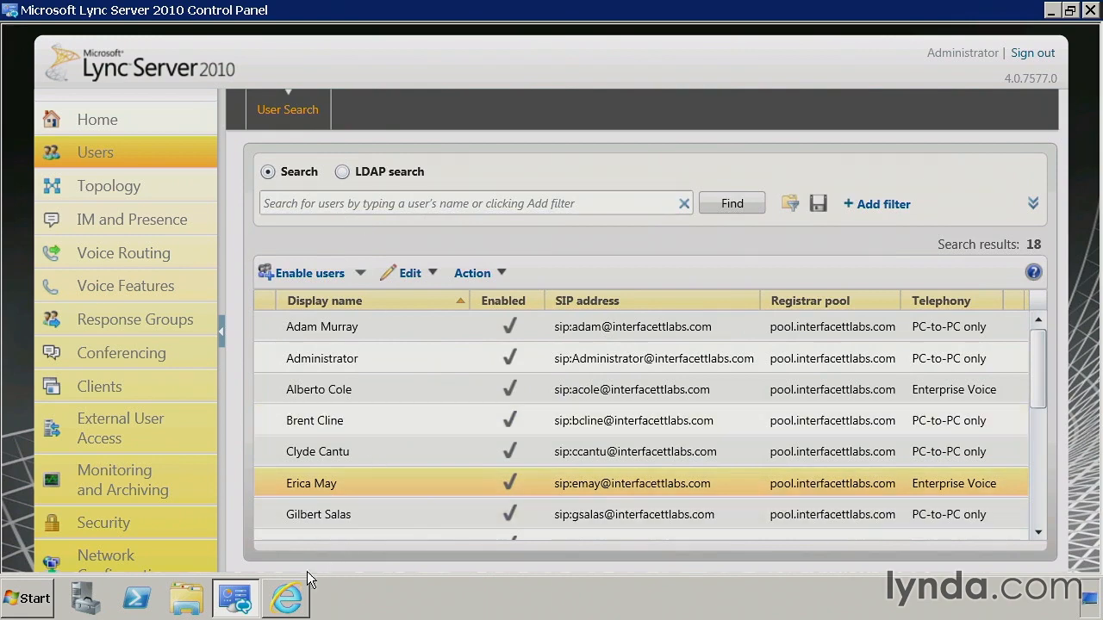
# Reload the dial-in conferencing page in Internet Explorer
pyautogui.click(293, 597)
pyautogui.click(302, 38)
pyautogui.click(303, 39)
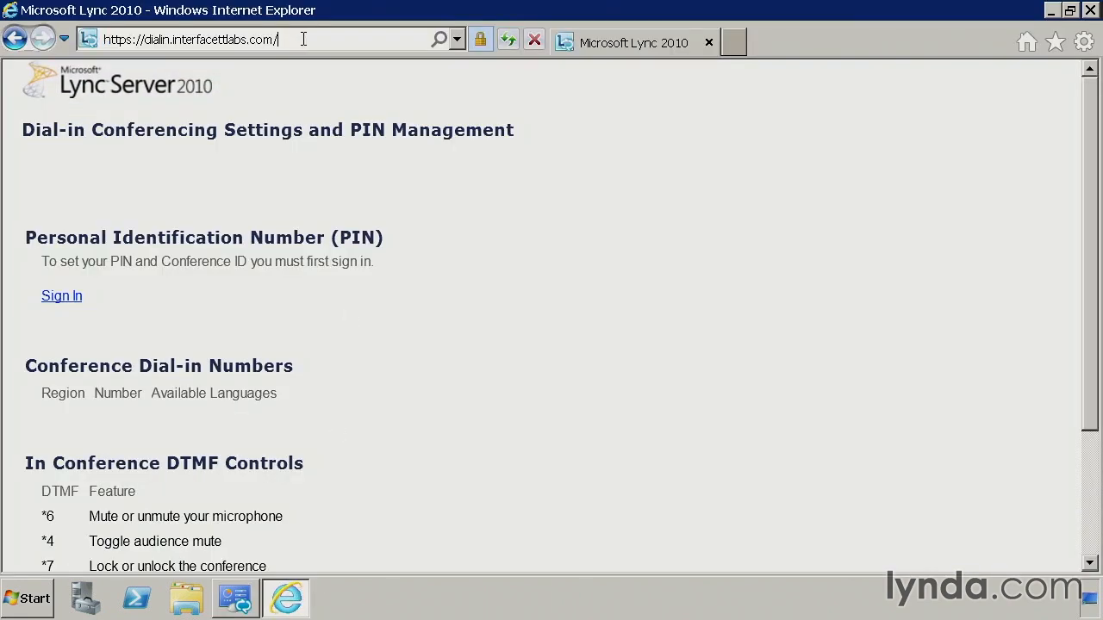
pyautogui.press('Return')
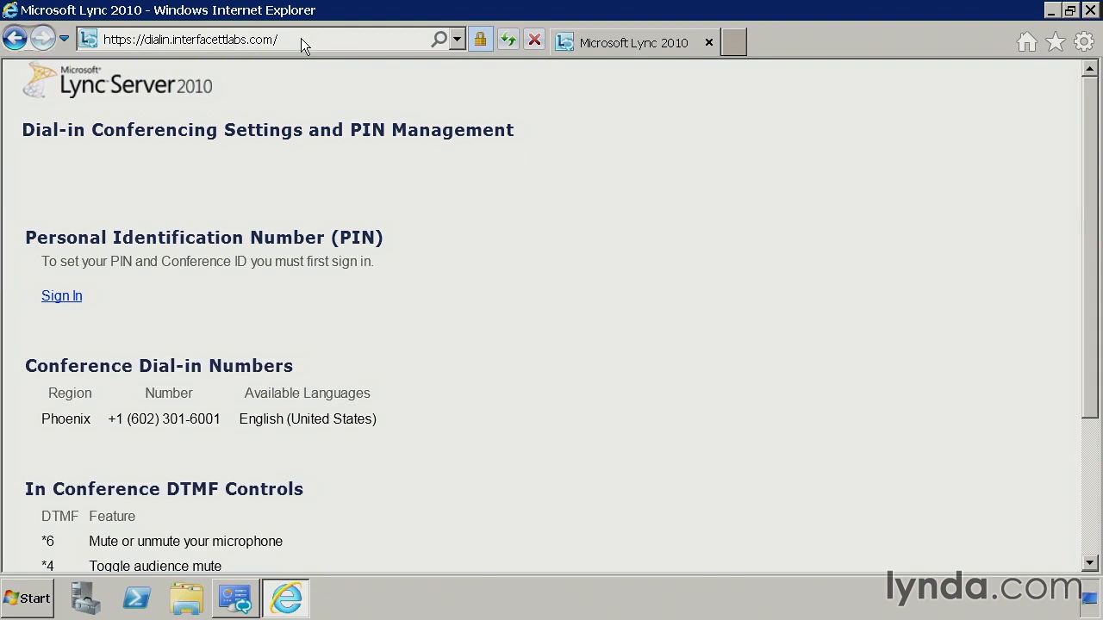
pyautogui.moveTo(42, 417); pyautogui.dragTo(391, 420)
pyautogui.click(390, 421)
pyautogui.moveTo(112, 421); pyautogui.dragTo(220, 442)
pyautogui.click(197, 440)
pyautogui.moveTo(117, 419); pyautogui.dragTo(219, 416)
pyautogui.click(212, 454)
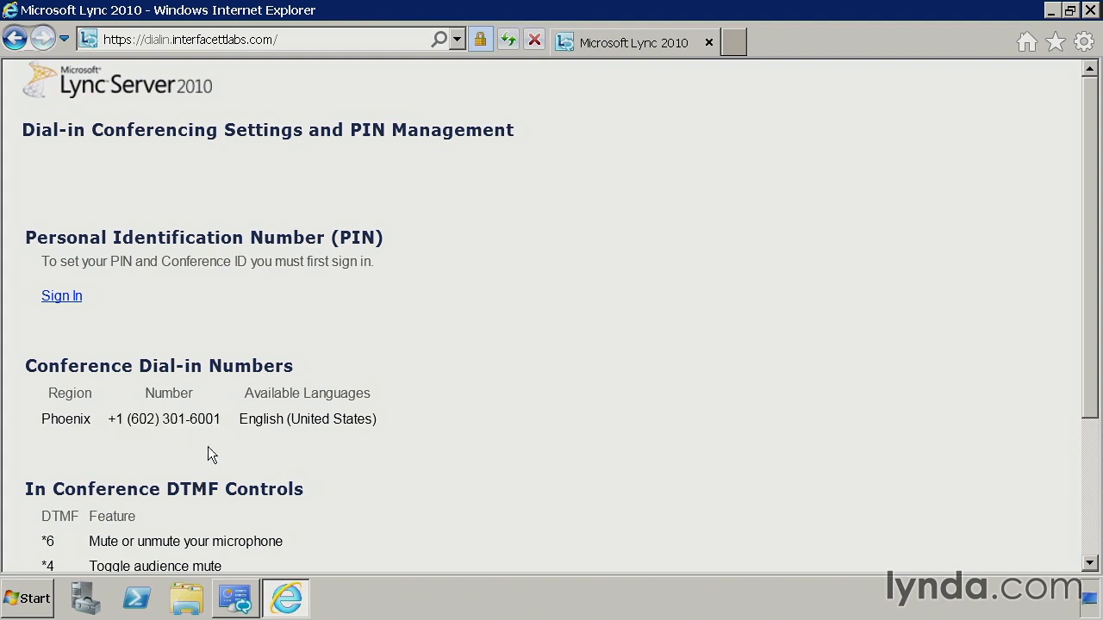